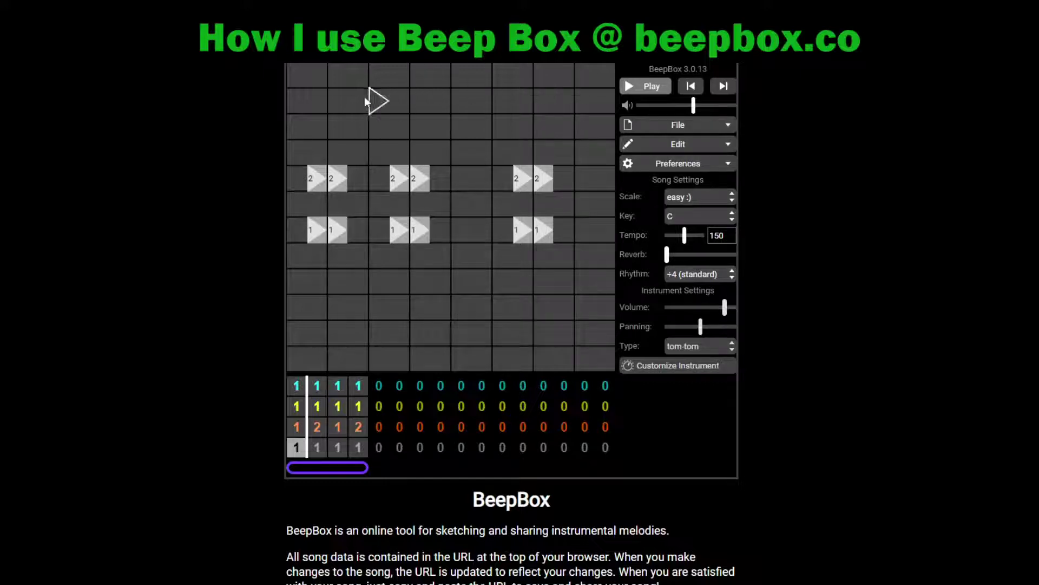
# Examine the first-bar pattern and instrument of each of the song's four channels, from the blue channel down to the drum channel.
pyautogui.click(301, 389)
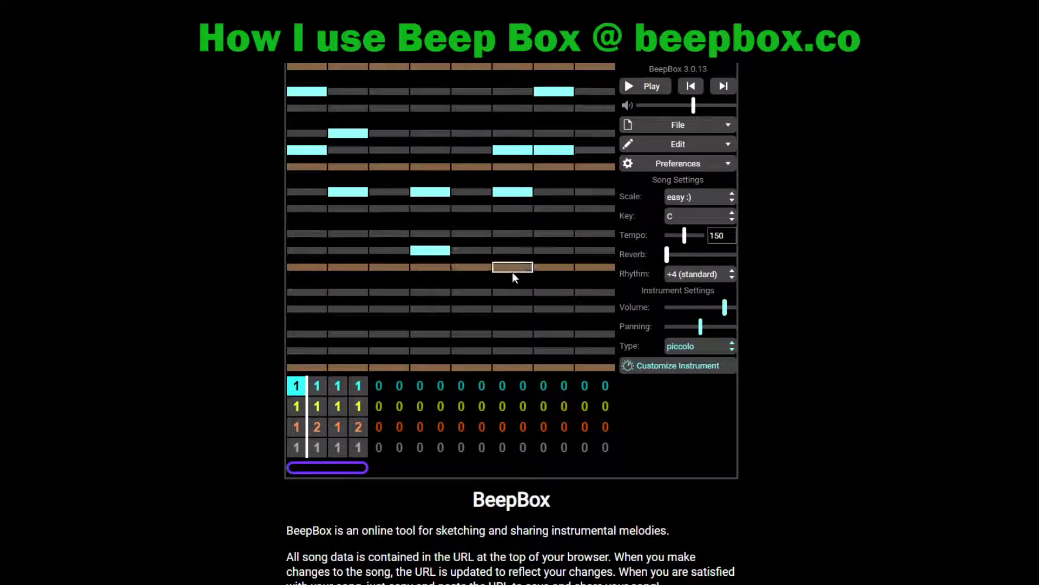
pyautogui.click(299, 413)
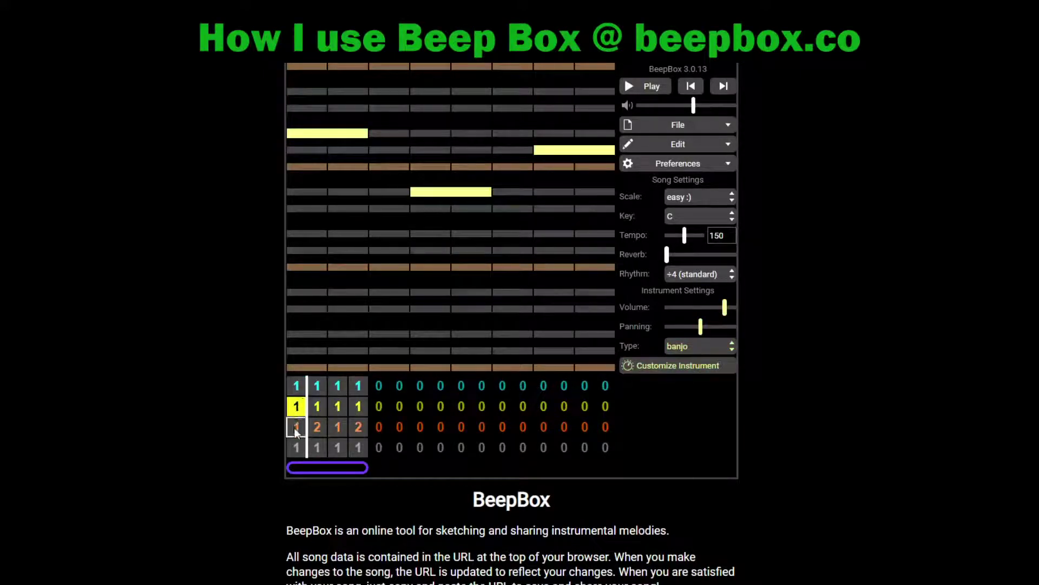
pyautogui.click(296, 428)
pyautogui.click(296, 447)
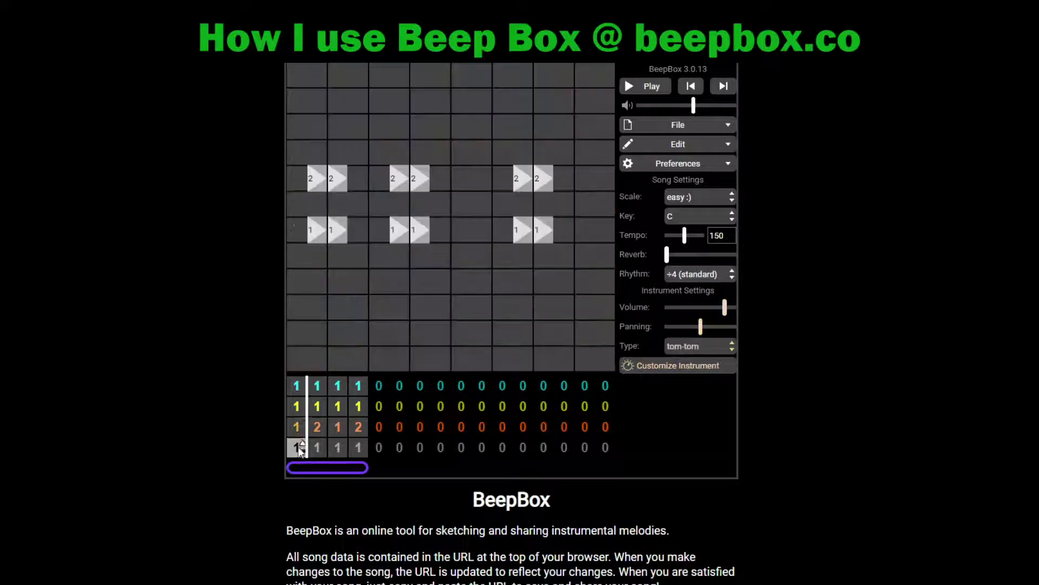
pyautogui.click(292, 389)
pyautogui.click(299, 412)
pyautogui.click(299, 427)
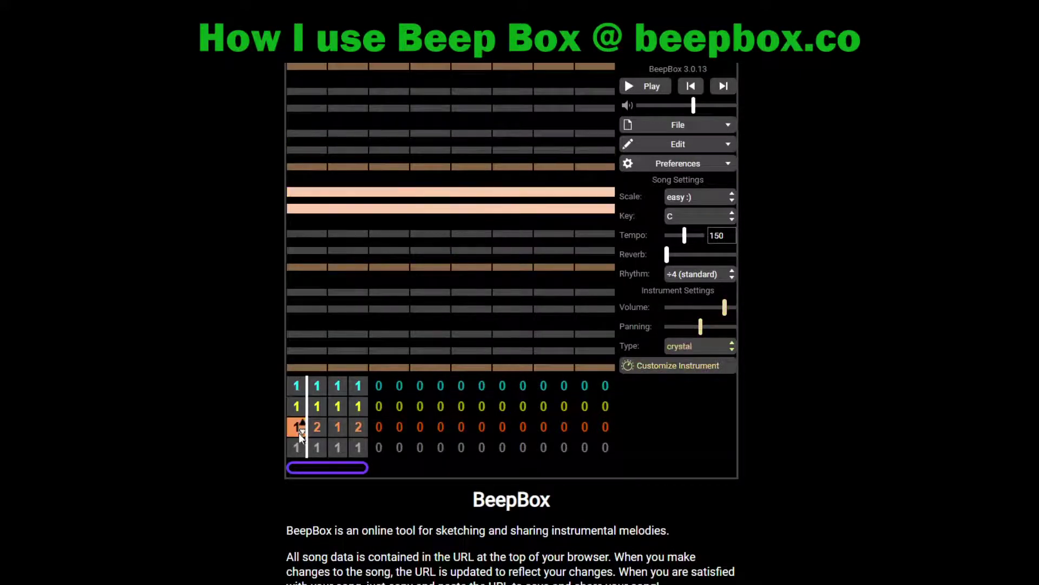
pyautogui.click(299, 450)
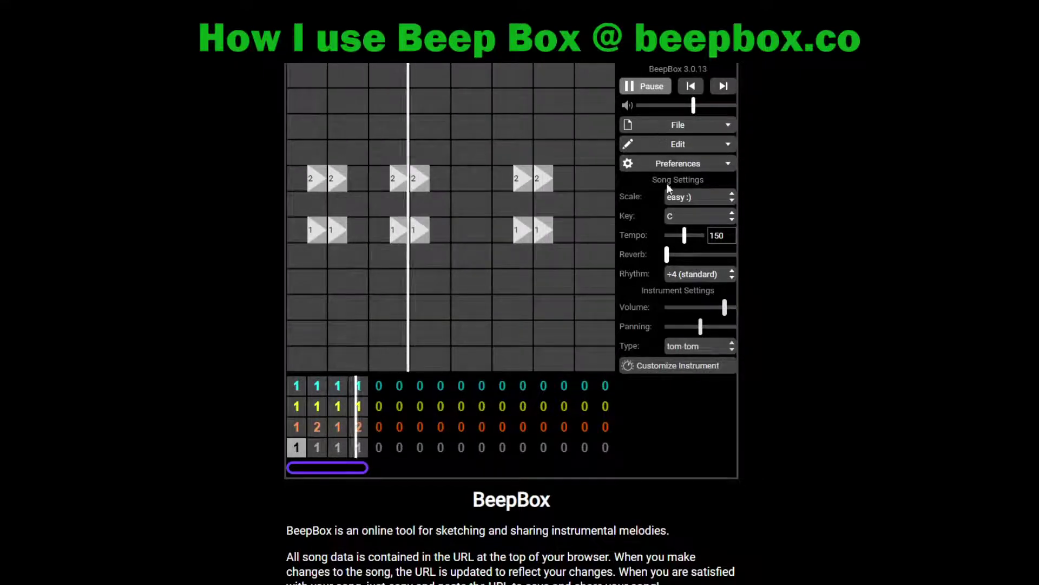
# Try fast and slow tempos of 259 and 88, set the tempo to 151, and test maximum reverb before returning it to minimum.
pyautogui.moveTo(687, 242); pyautogui.dragTo(705, 250)
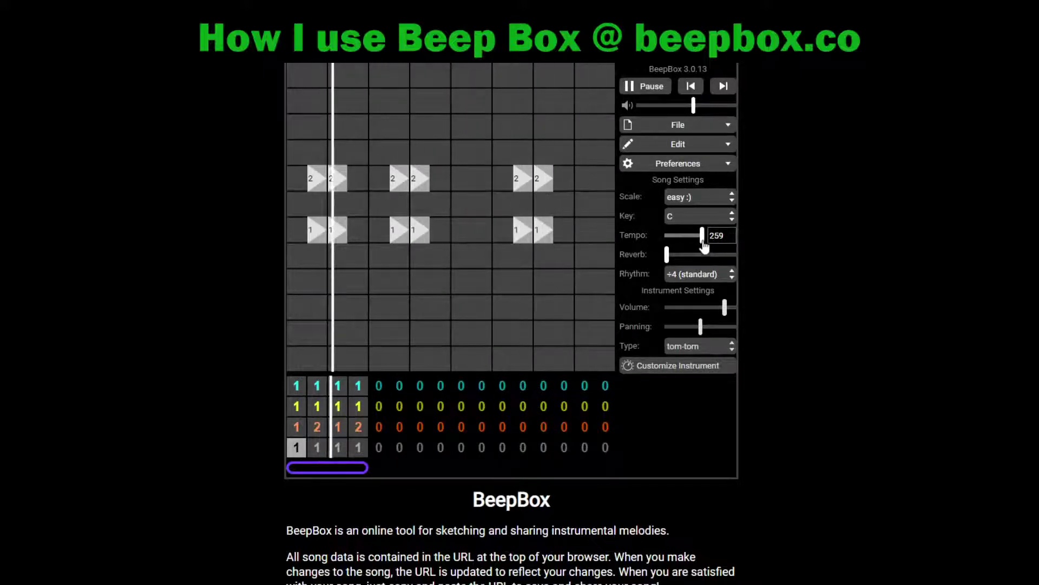
pyautogui.moveTo(704, 245); pyautogui.dragTo(670, 248)
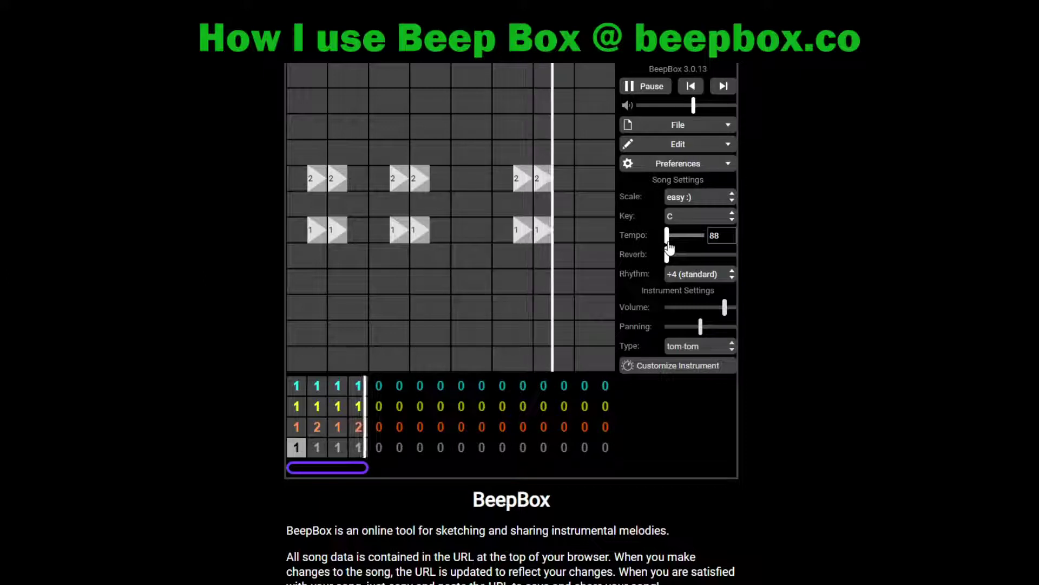
pyautogui.moveTo(670, 247); pyautogui.dragTo(737, 262)
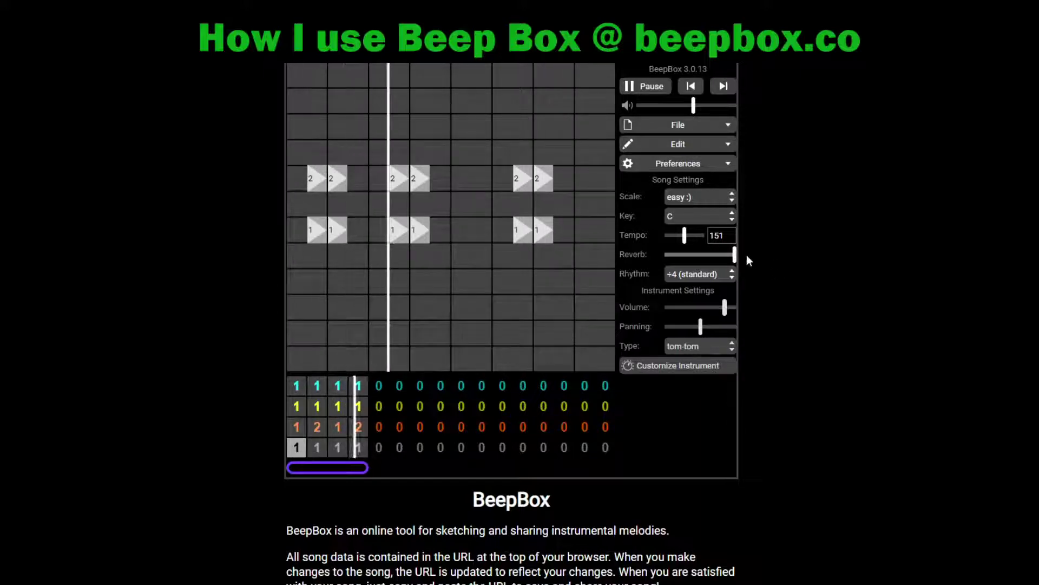
pyautogui.moveTo(734, 254); pyautogui.dragTo(667, 262)
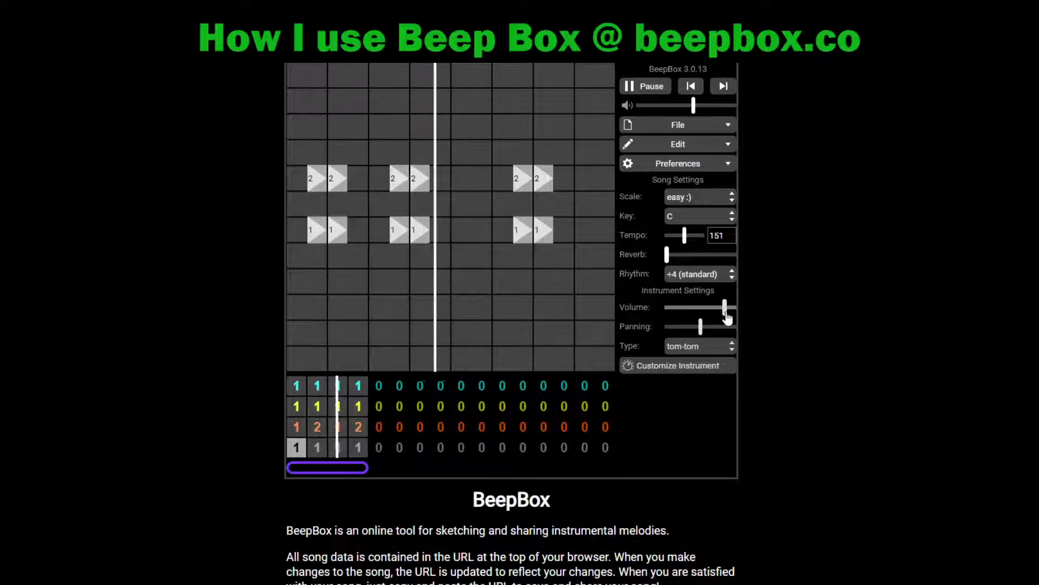
# Raise the tom-tom channel's volume to maximum and lower the piccolo channel's volume to about the middle of its range.
pyautogui.moveTo(726, 314); pyautogui.dragTo(745, 309)
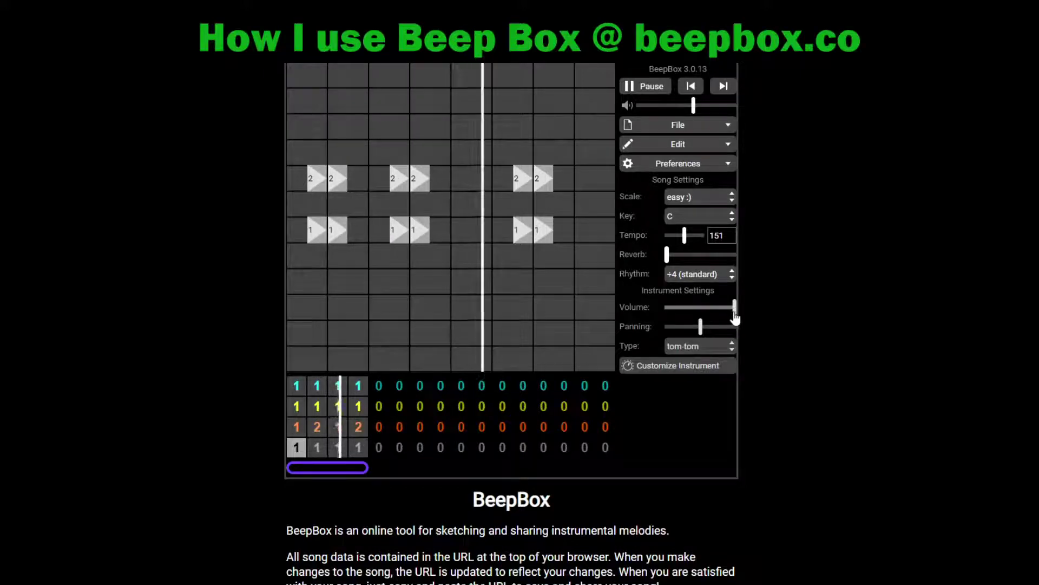
pyautogui.click(289, 385)
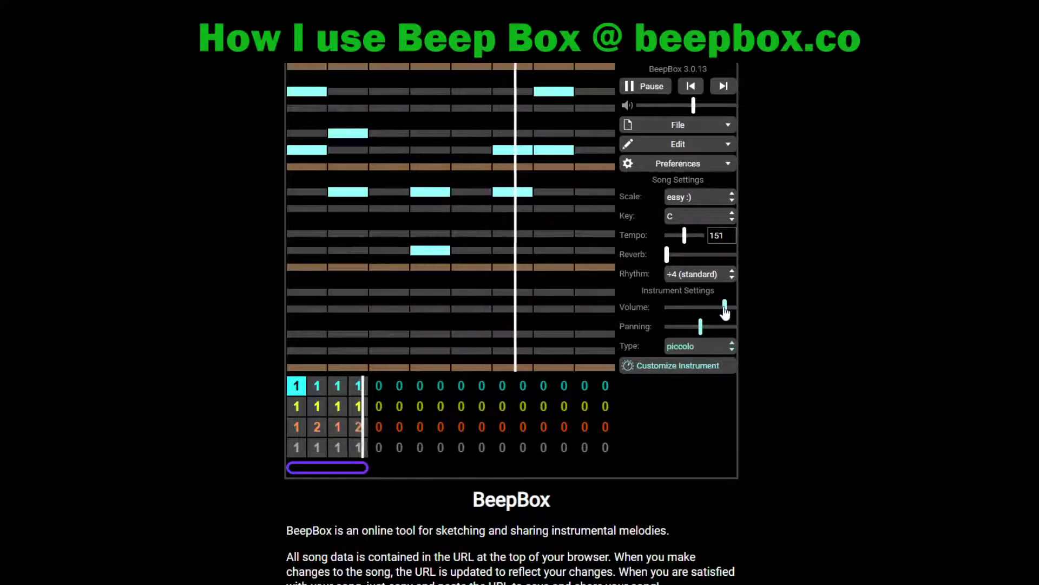
pyautogui.moveTo(725, 313); pyautogui.dragTo(700, 318)
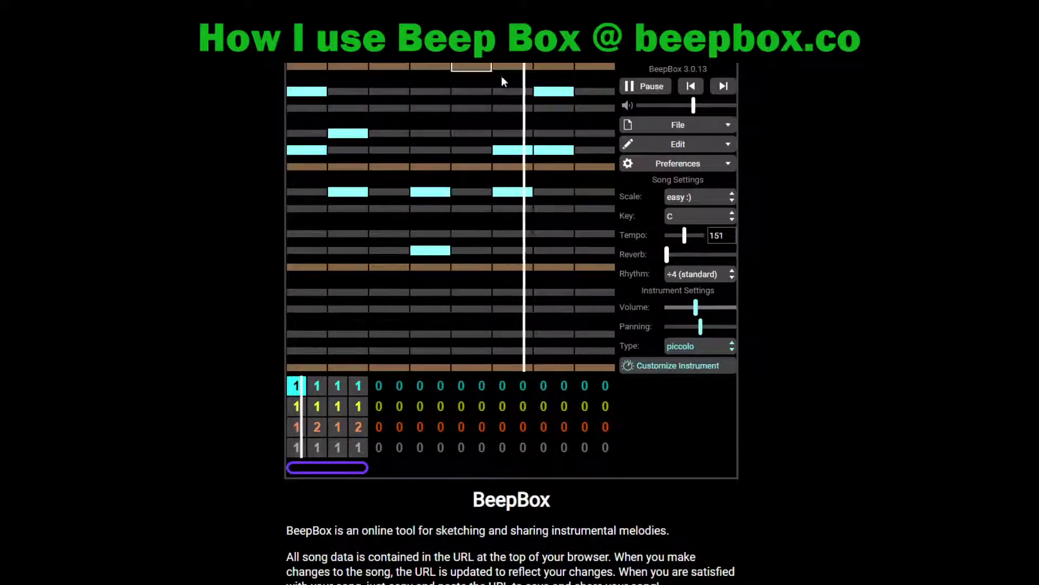
# Browse the instrument presets available for the blue piccolo channel and the yellow banjo channel.
pyautogui.click(734, 347)
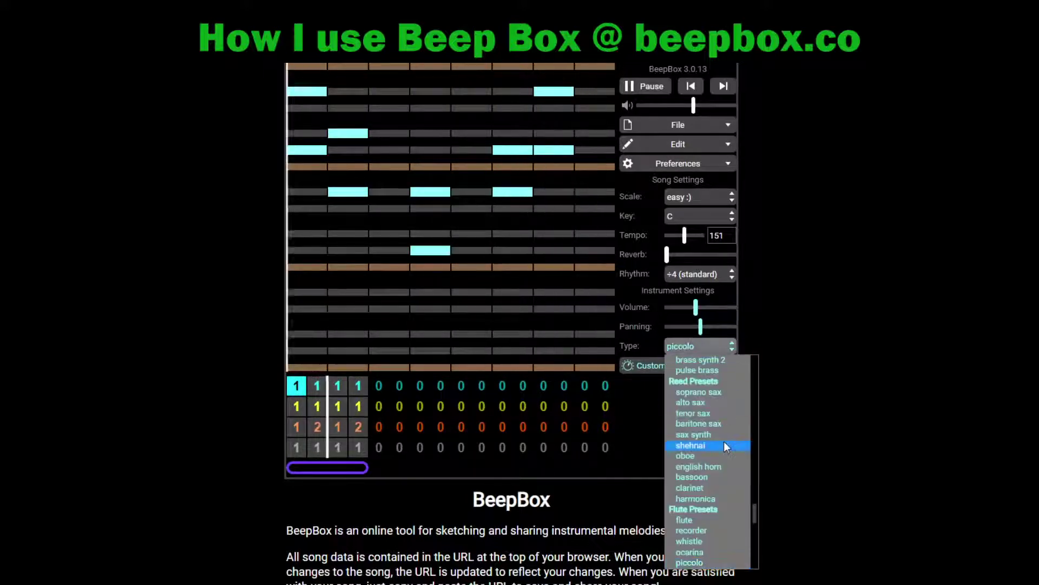
pyautogui.scroll(10, 723, 442)
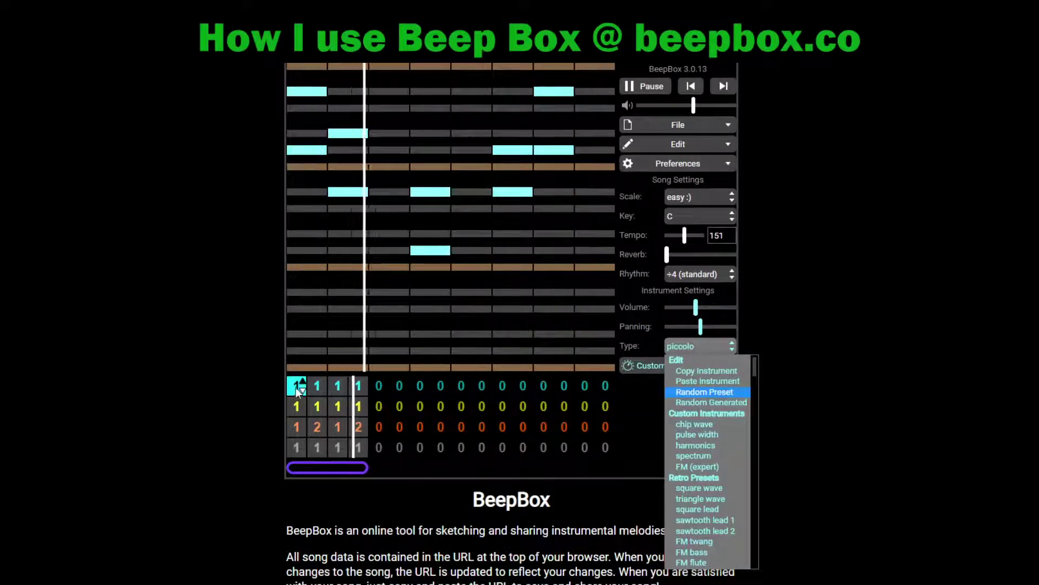
pyautogui.scroll(-5, 717, 437)
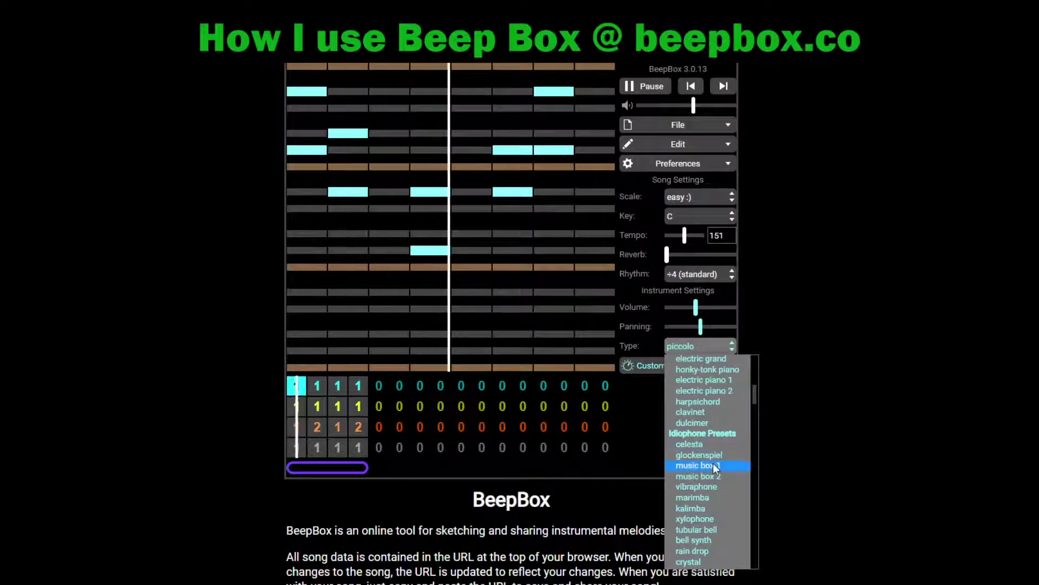
pyautogui.scroll(-5, 713, 478)
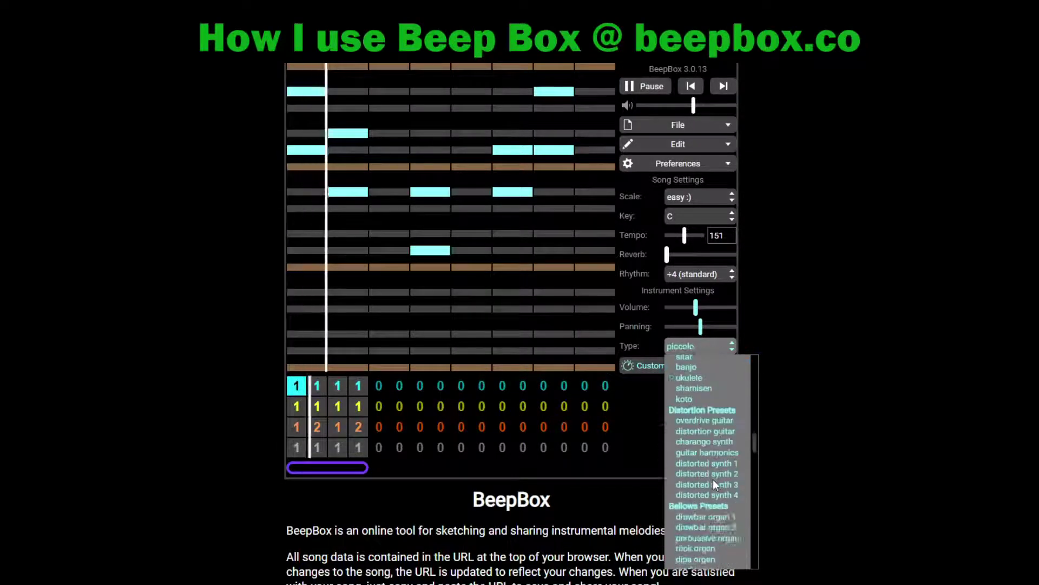
pyautogui.click(298, 407)
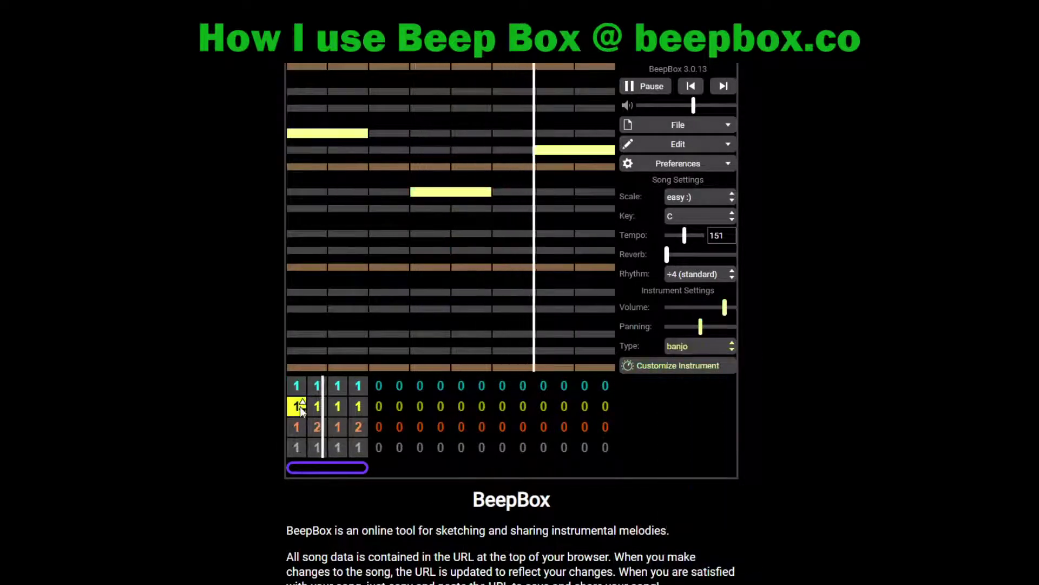
pyautogui.click(699, 346)
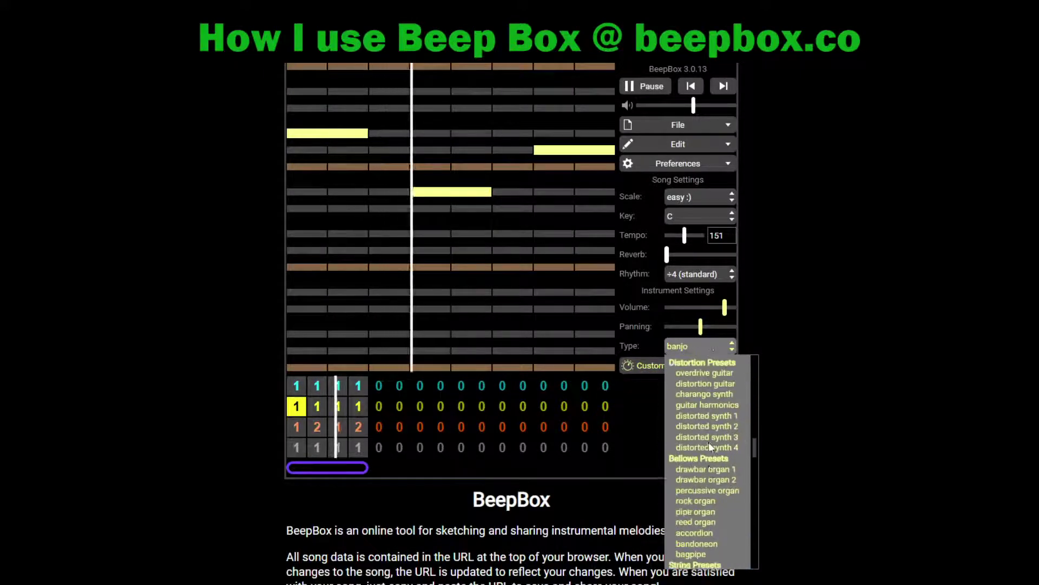
pyautogui.scroll(-6, 709, 444)
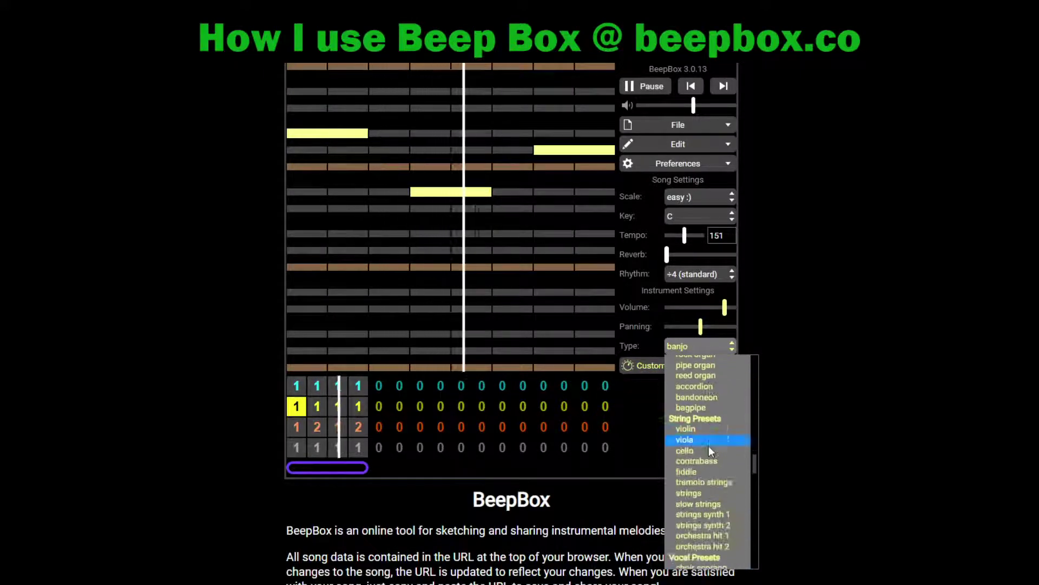
# Browse the instrument presets for the orange crystal channel and the drum types for the tom-tom channel, keeping both instruments.
pyautogui.click(301, 430)
pyautogui.click(704, 350)
pyautogui.scroll(-10, 713, 444)
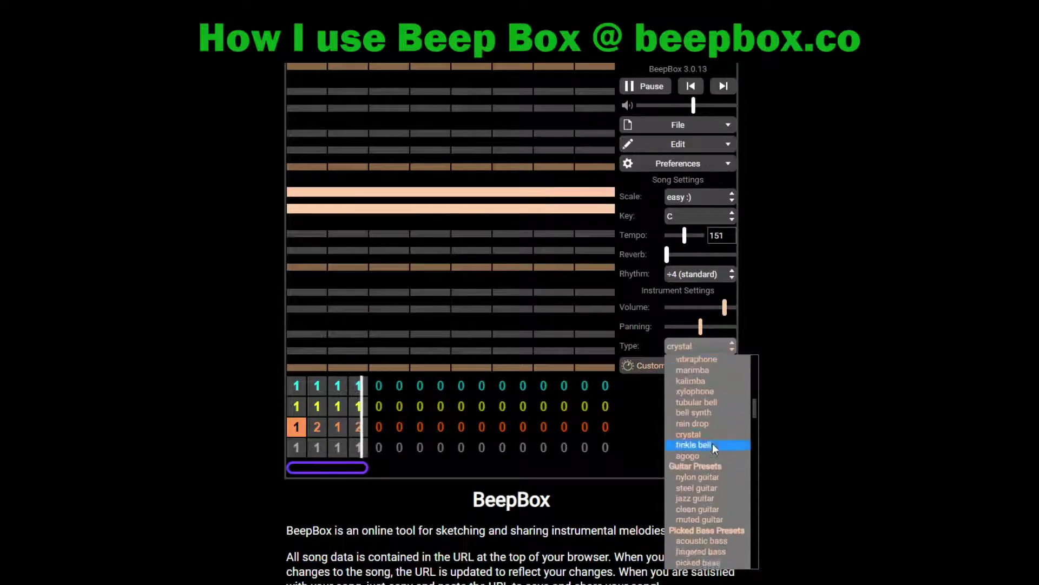
pyautogui.click(300, 450)
pyautogui.click(695, 349)
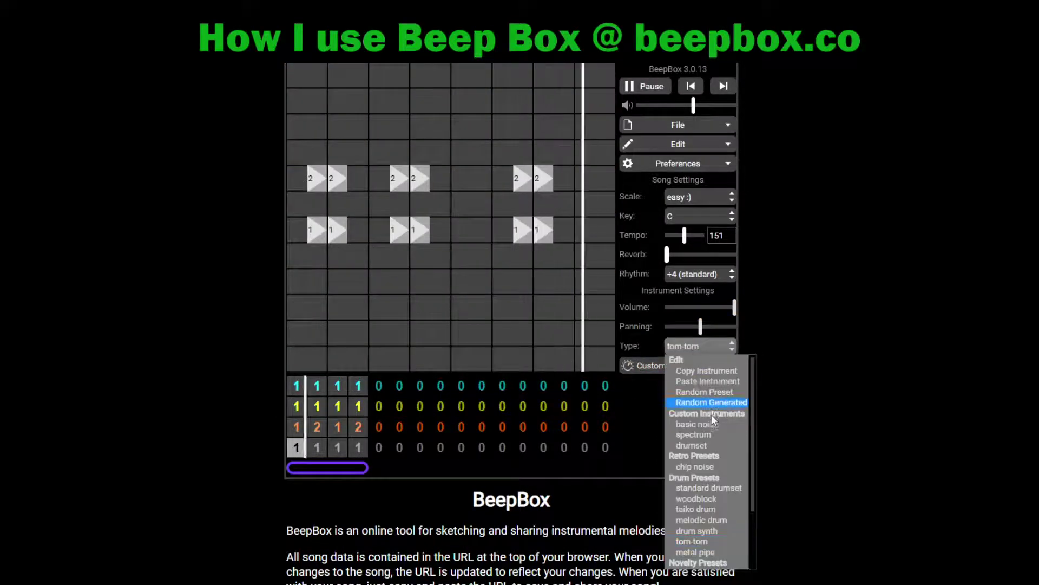
pyautogui.scroll(-5, 712, 416)
pyautogui.click(856, 378)
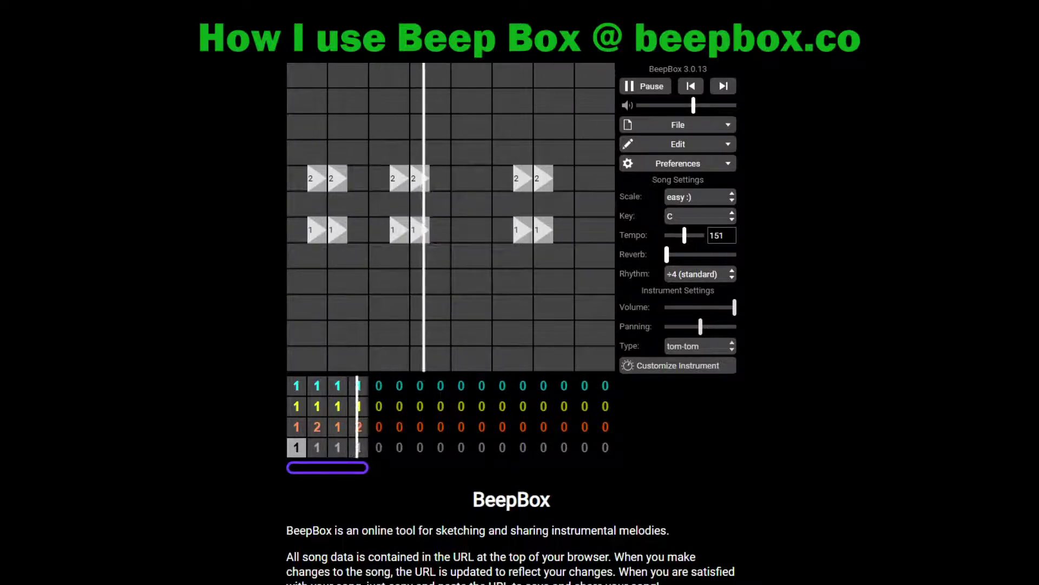
# Stop the song's playback and open beepbox.co in a new browser tab to start a blank song.
pyautogui.press('space')
pyautogui.hotkey('ctrl', 't')
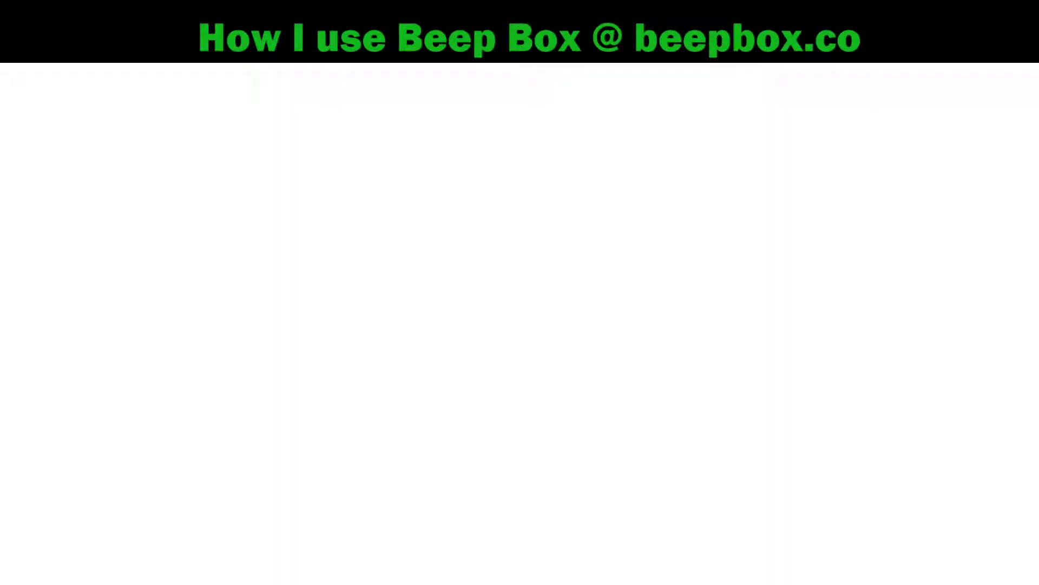
pyautogui.write('beepbo')
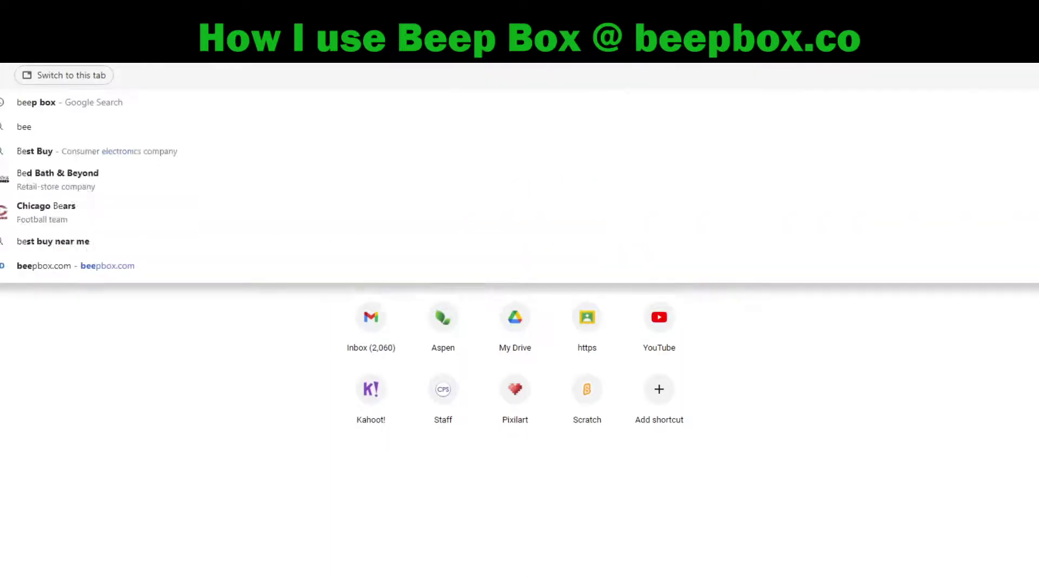
pyautogui.write('x')
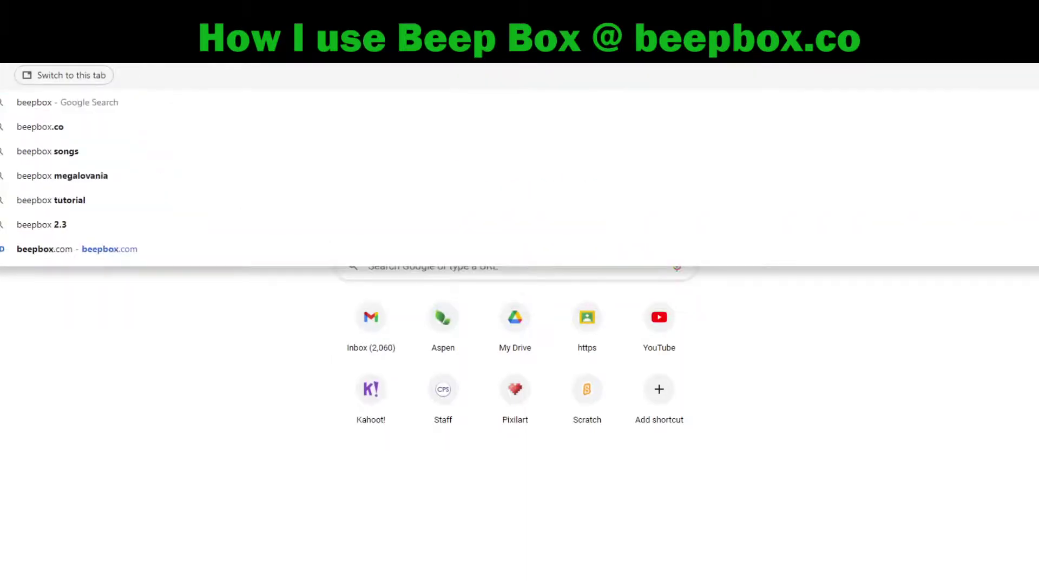
pyautogui.write('.co')
pyautogui.press('Return')
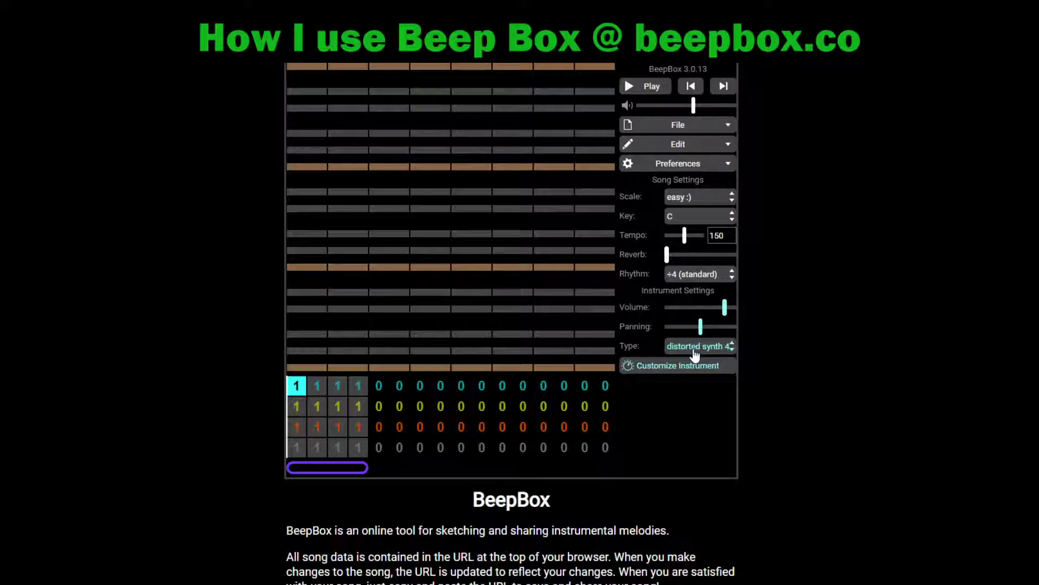
# Fill bar 1 of the blue channel with four ascending notes, each two columns long, starting one row above the lowest brown row.
pyautogui.click(297, 93)
pyautogui.click(297, 94)
pyautogui.click(300, 351)
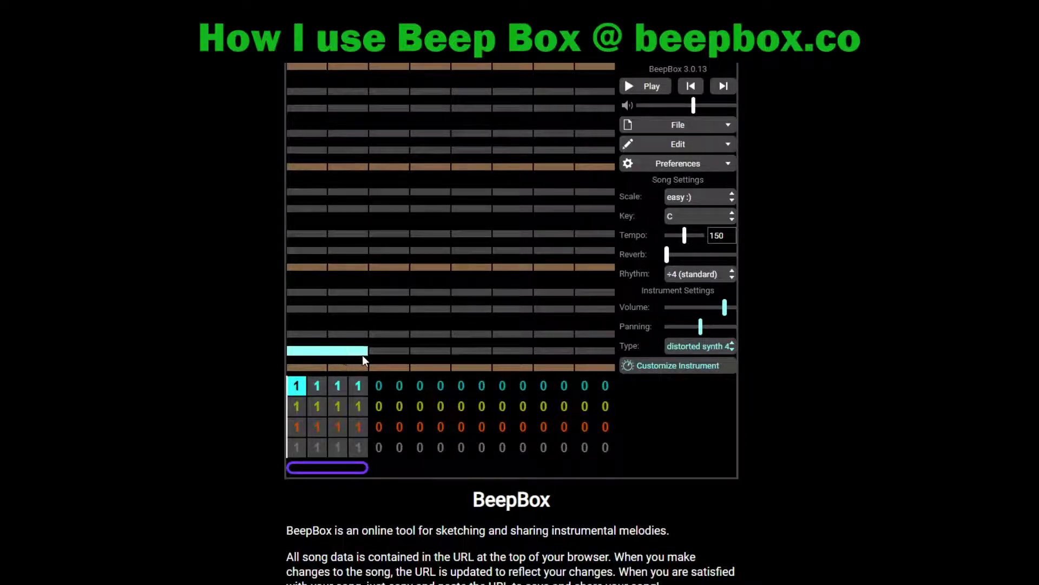
pyautogui.click(339, 353)
pyautogui.click(300, 349)
pyautogui.click(398, 335)
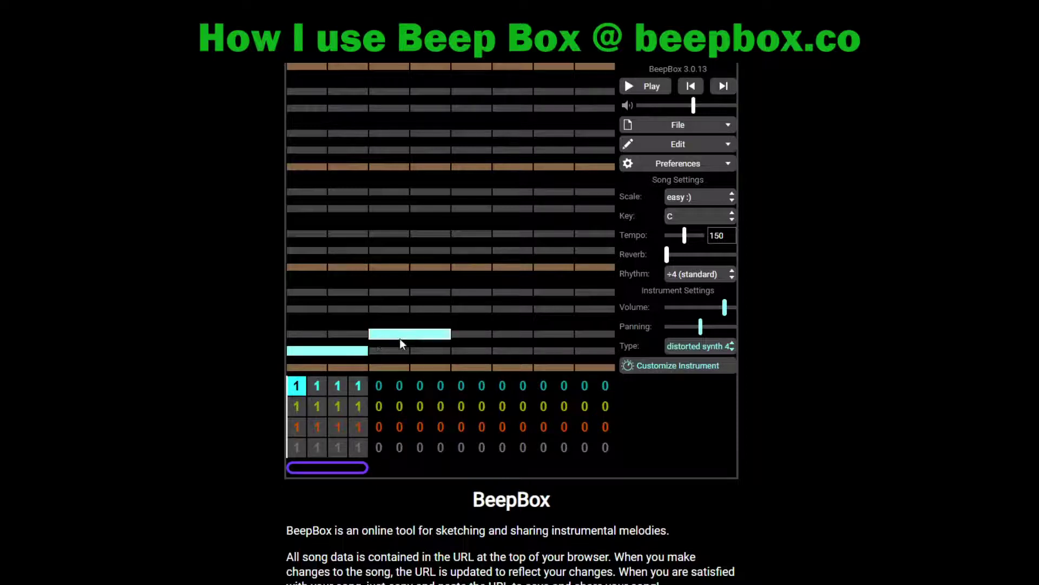
pyautogui.click(478, 310)
pyautogui.click(562, 291)
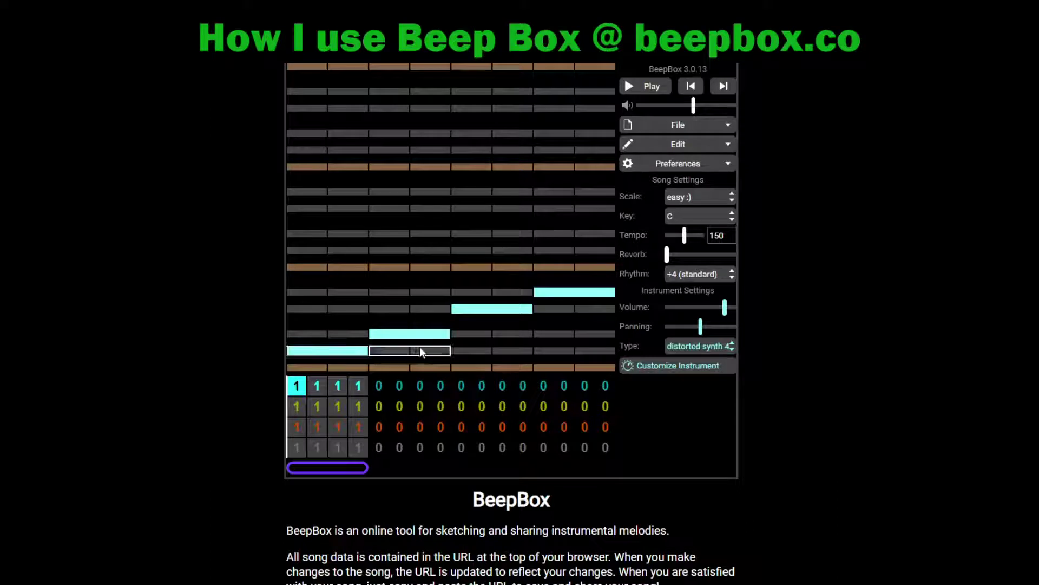
# Assign pattern 2 to bar 2 of the blue channel and fill it with four ascending two-column notes, starting below the middle brown row.
pyautogui.click(318, 387)
pyautogui.press('2')
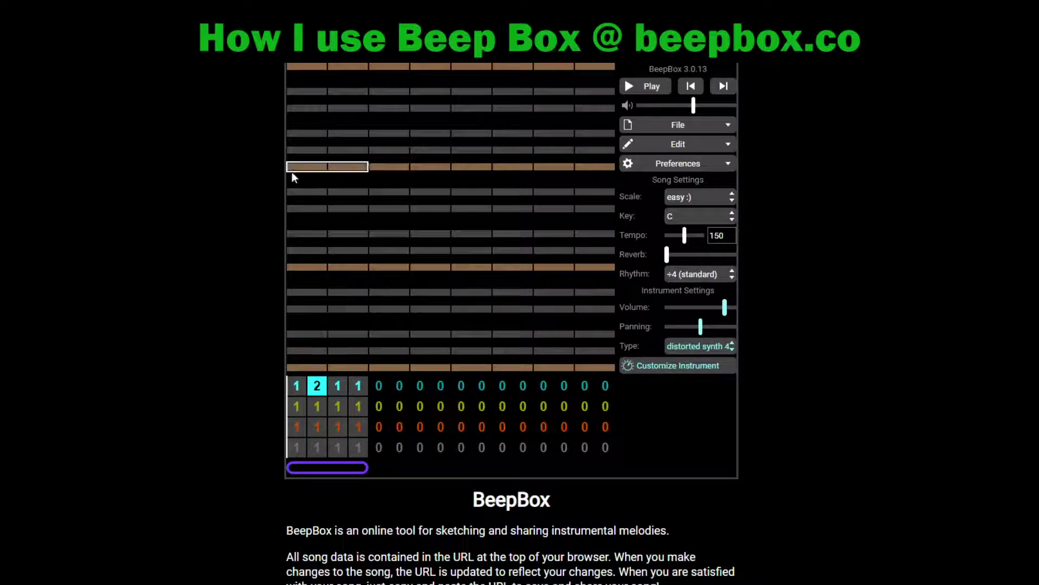
pyautogui.click(317, 292)
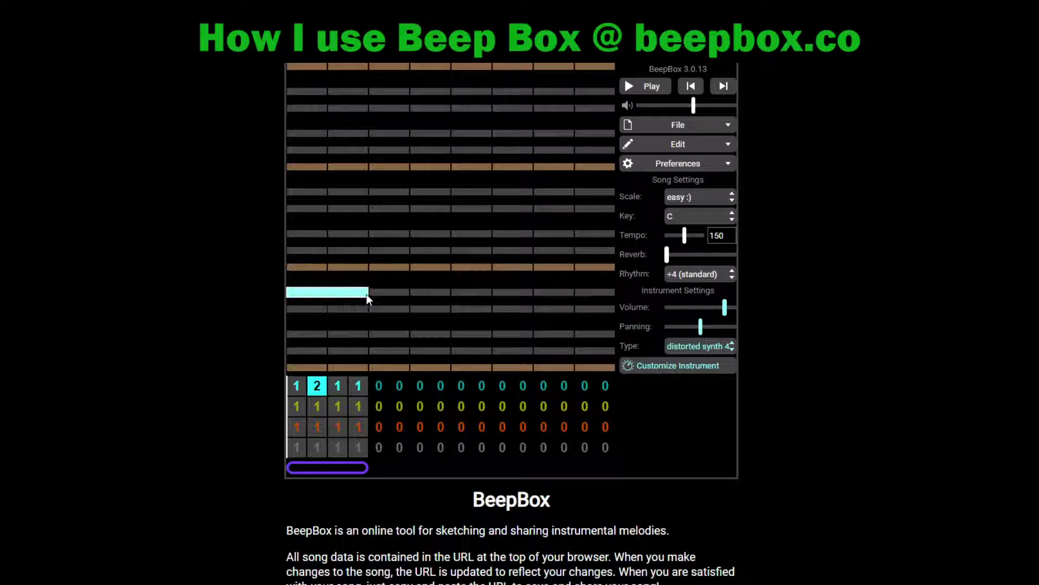
pyautogui.click(395, 267)
pyautogui.click(487, 250)
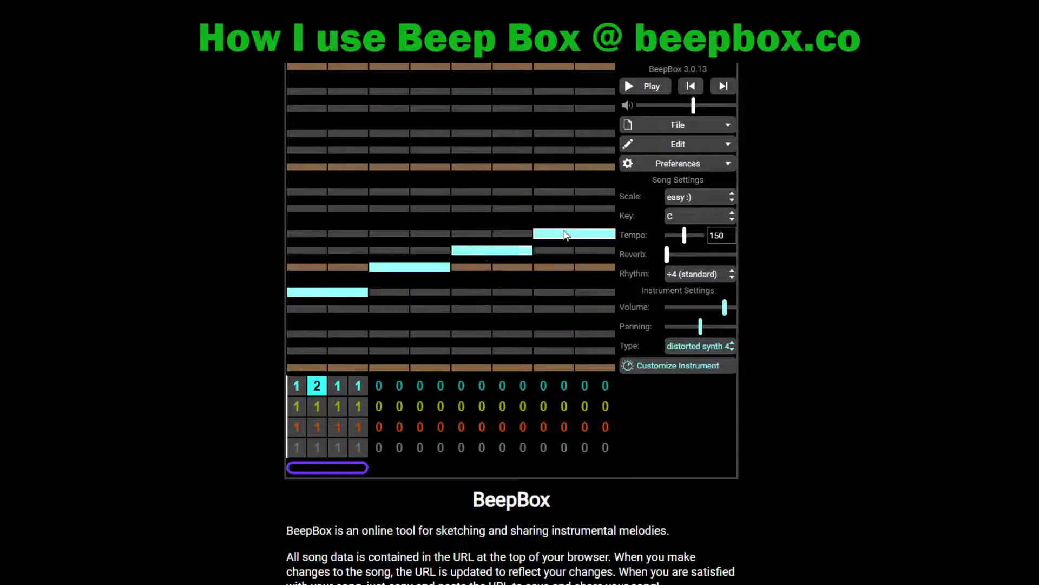
# Compare the note patterns of bars 2 and 4 in the blue channel, ending with bar 4 selected.
pyautogui.click(358, 392)
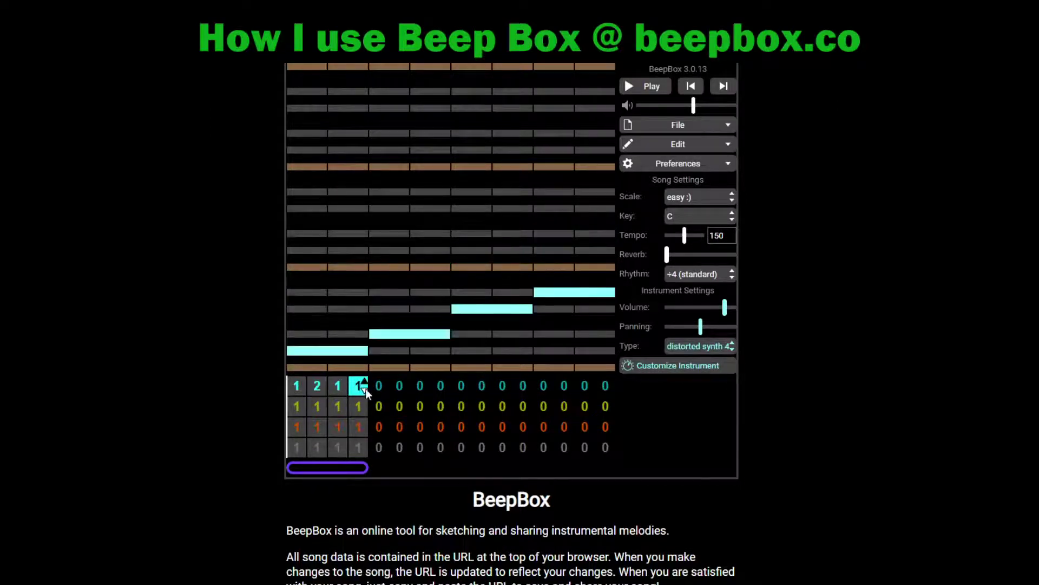
pyautogui.click(315, 394)
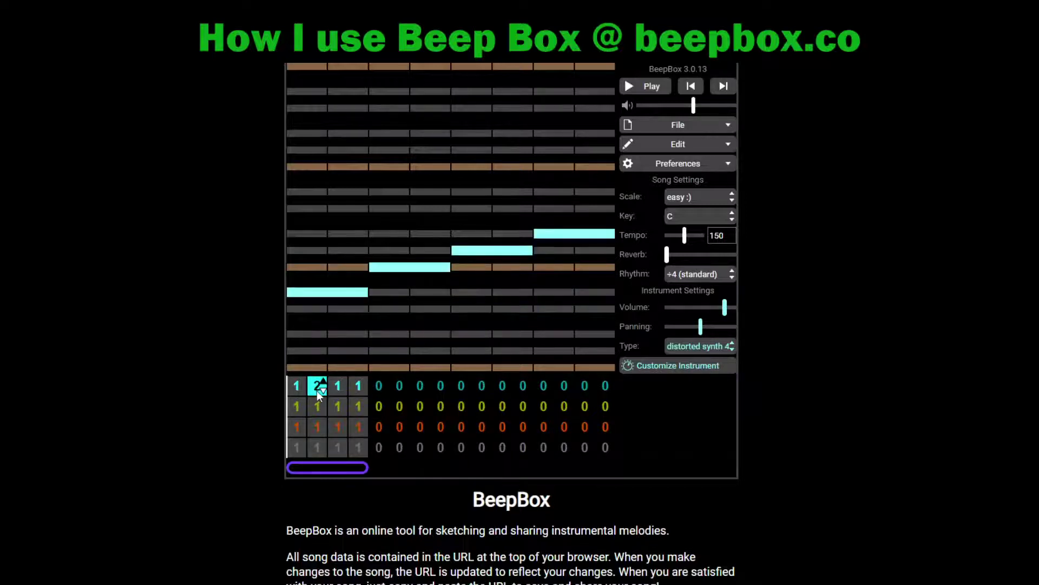
pyautogui.click(363, 385)
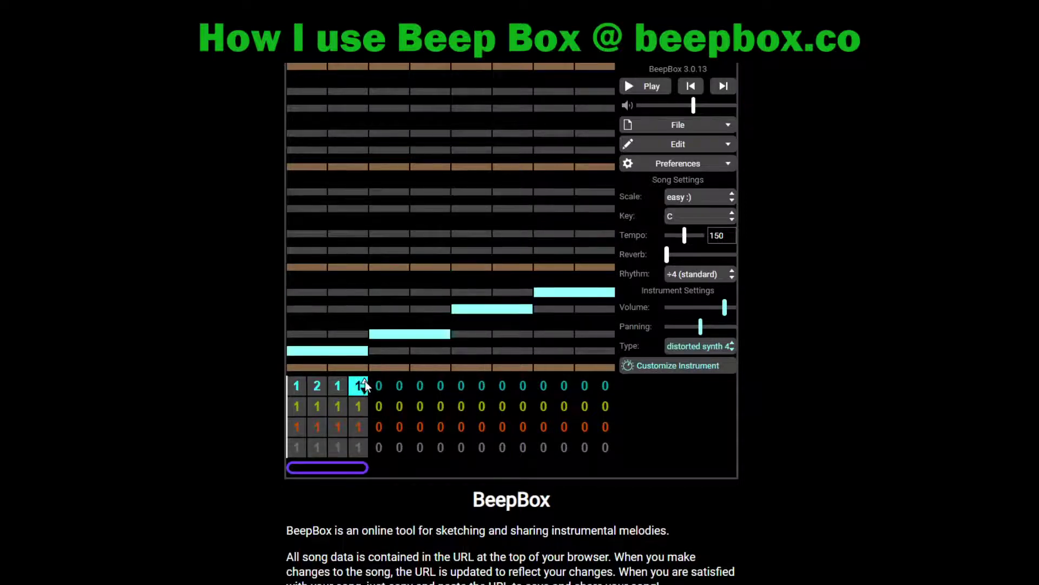
# Assign pattern 2 to bar 4 of the blue channel and play the song back.
pyautogui.press('2')
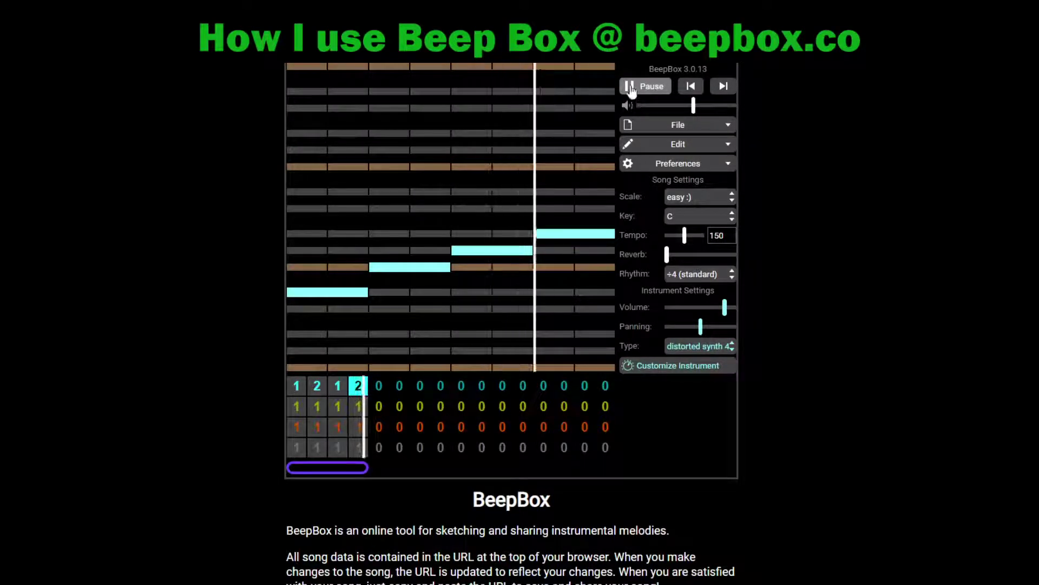
# Place half-column notes in bar 1 of the yellow channel, descending across columns 1, 3 and 5 and rising across 7 and 8, and play them.
pyautogui.click(297, 415)
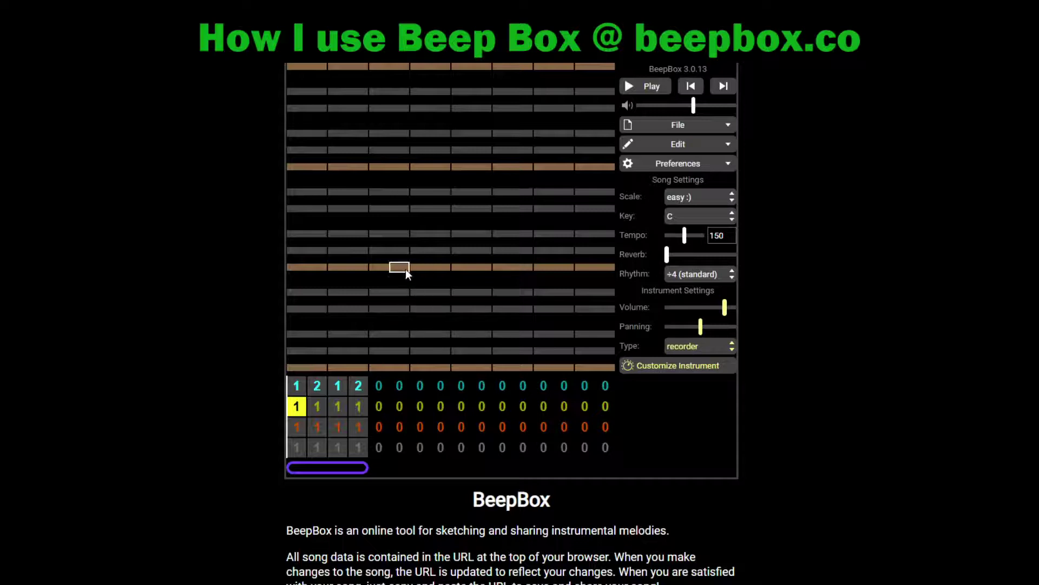
pyautogui.click(298, 171)
pyautogui.click(297, 170)
pyautogui.click(294, 233)
pyautogui.click(293, 233)
pyautogui.click(378, 250)
pyautogui.click(461, 267)
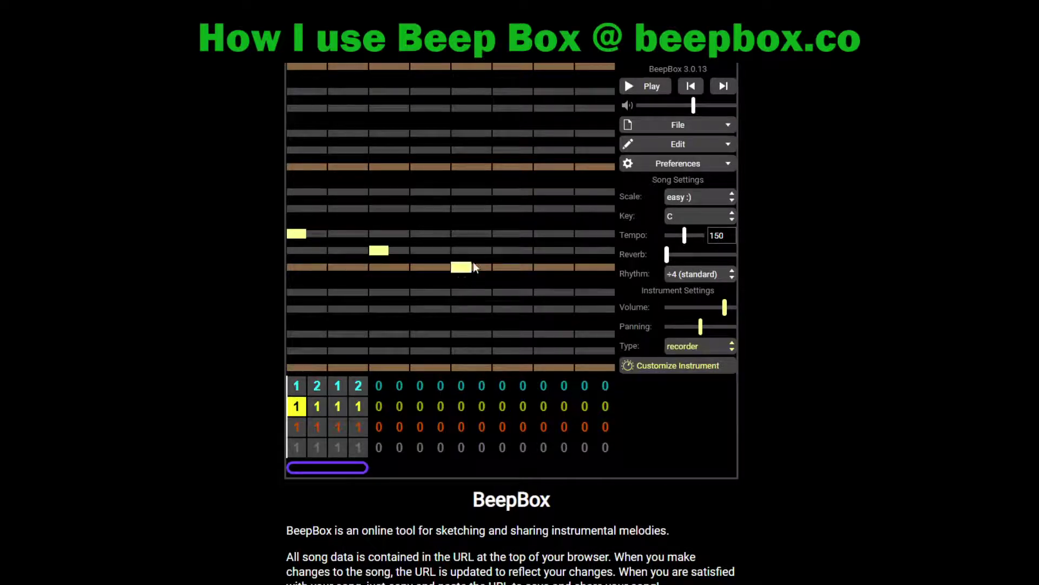
pyautogui.click(584, 193)
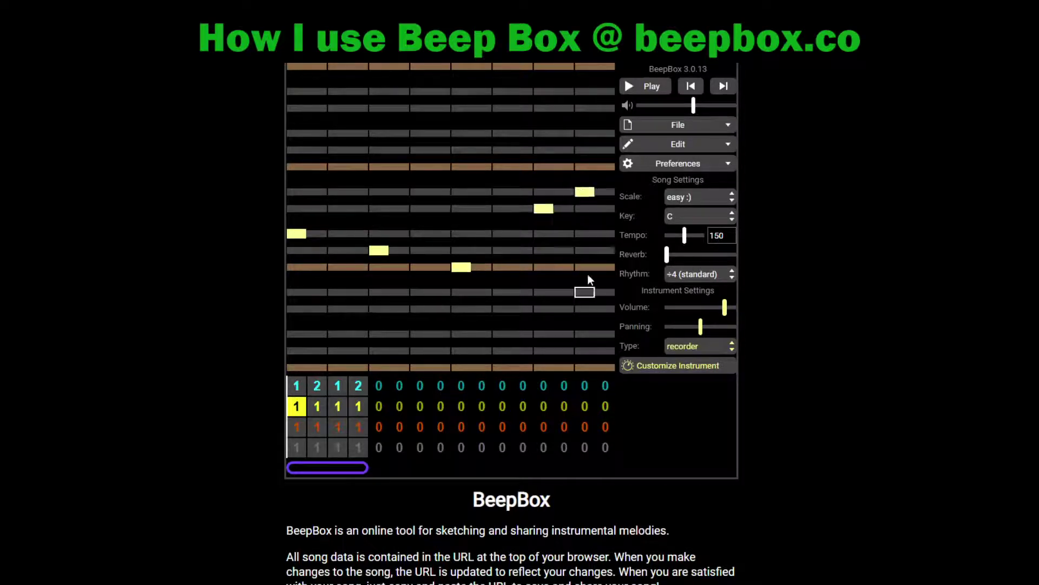
pyautogui.click(652, 89)
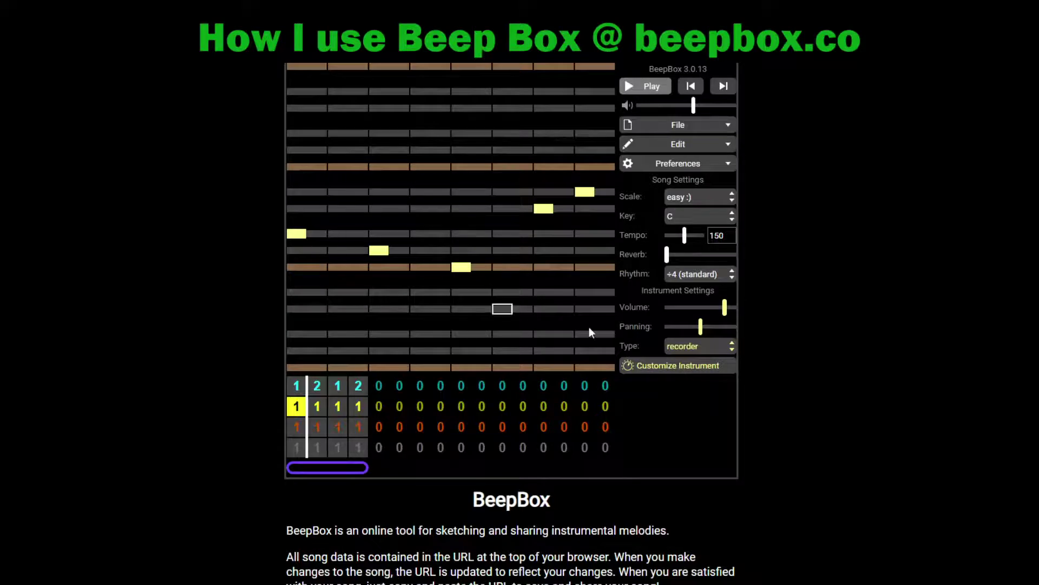
# Change the yellow channel's instrument type to space voice pad.
pyautogui.click(691, 350)
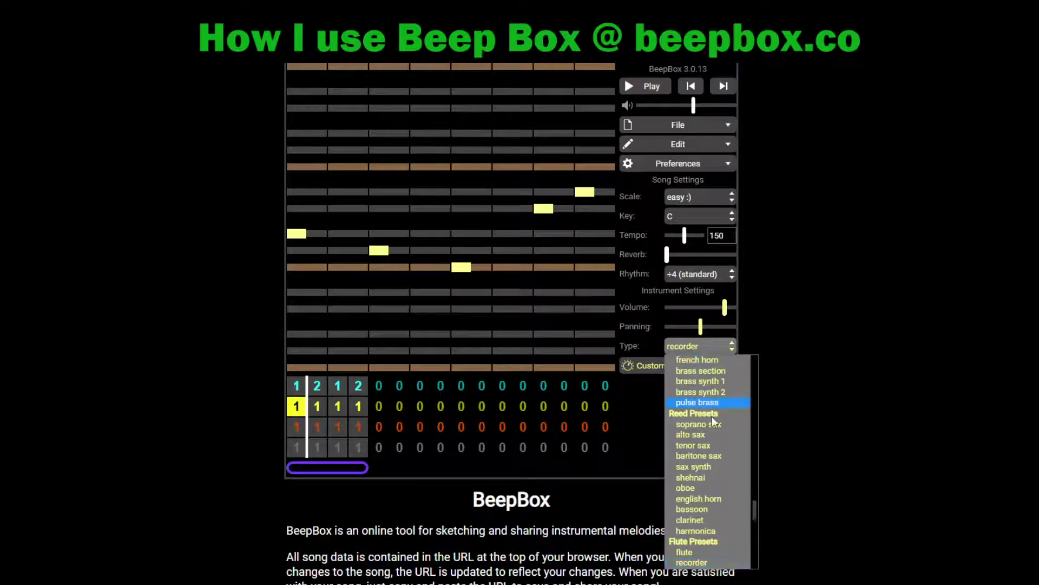
pyautogui.scroll(-5, 697, 489)
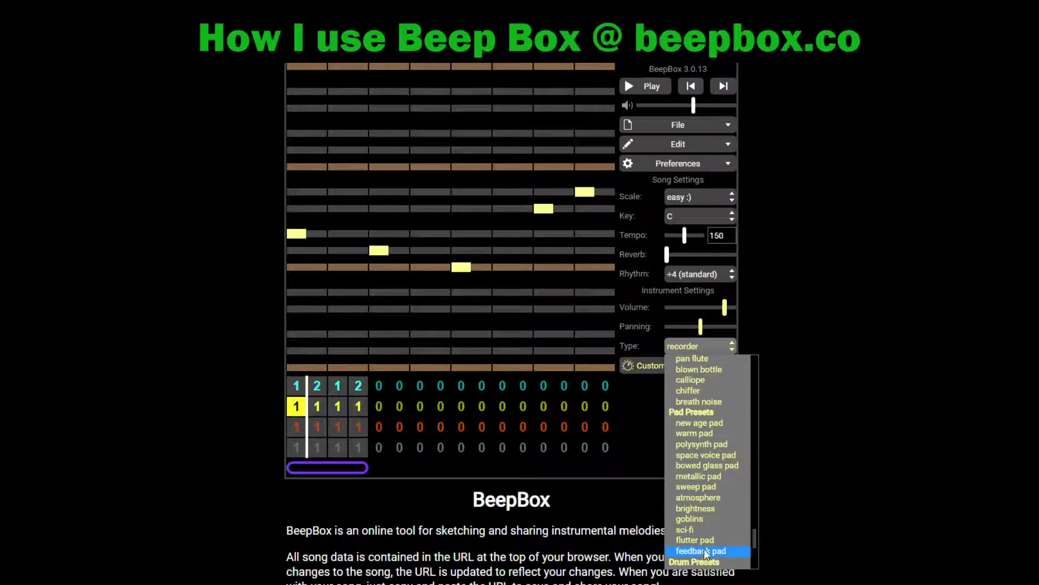
pyautogui.click(730, 455)
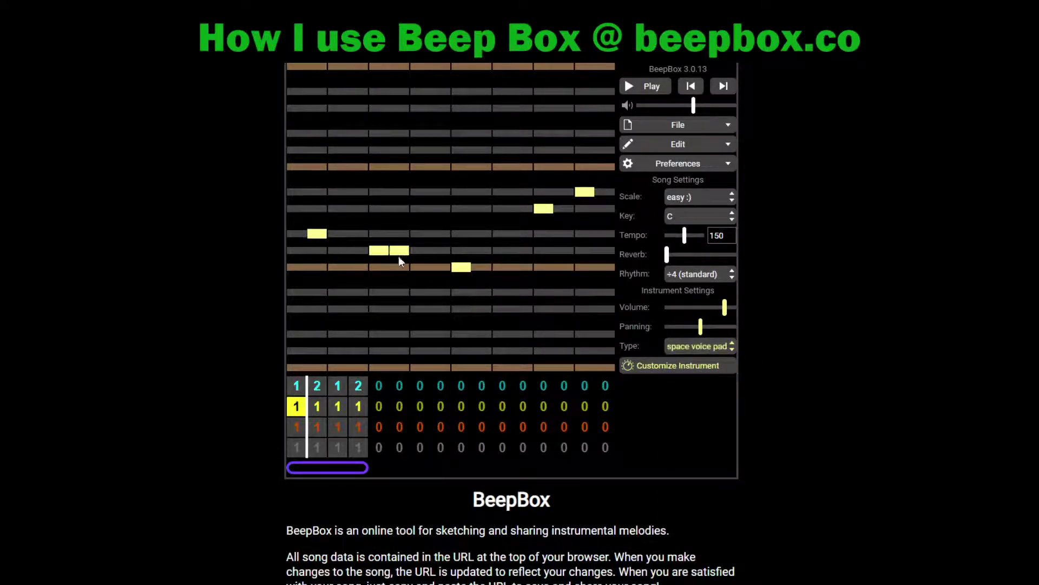
# Shift the yellow pattern's notes half a column later, keeping their rows, and start playback.
pyautogui.click(375, 253)
pyautogui.click(470, 268)
pyautogui.click(481, 267)
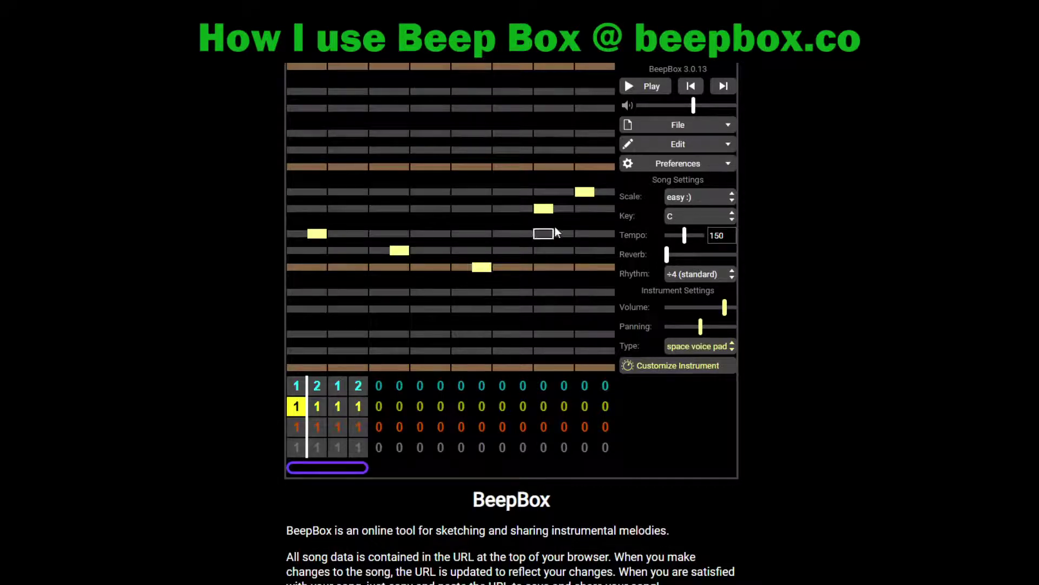
pyautogui.click(565, 210)
pyautogui.click(544, 208)
pyautogui.click(605, 192)
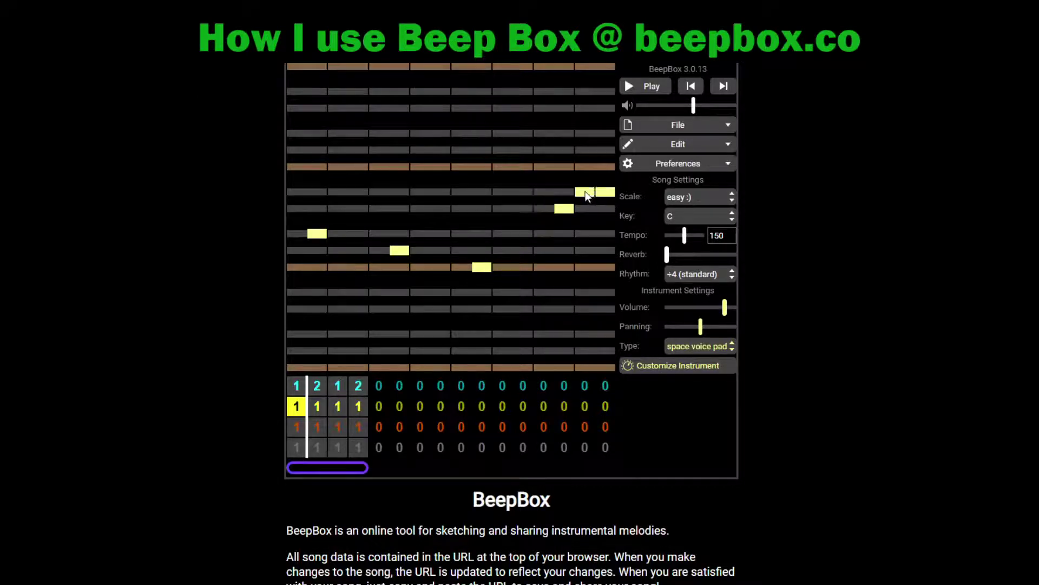
pyautogui.click(655, 94)
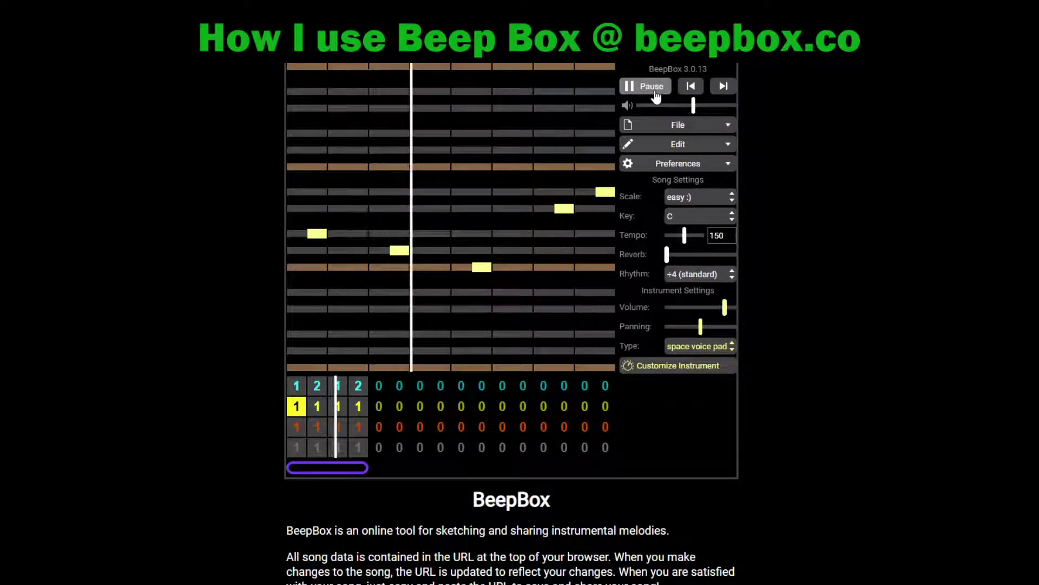
# Add off-beat notes in the second halves of columns 4 and 6 of the yellow pattern and pair every note with a second pitch.
pyautogui.click(443, 251)
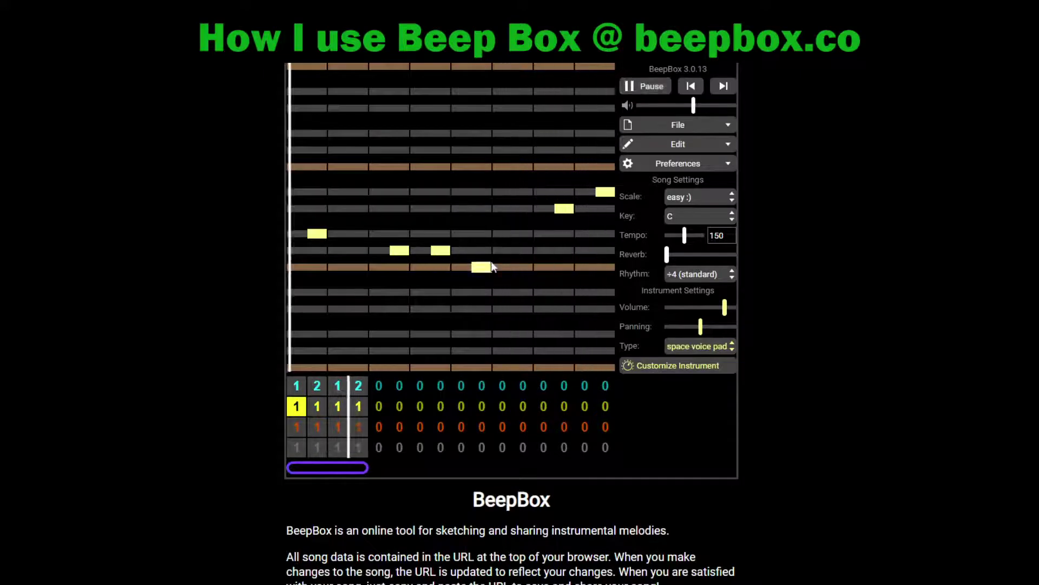
pyautogui.click(528, 252)
pyautogui.click(525, 209)
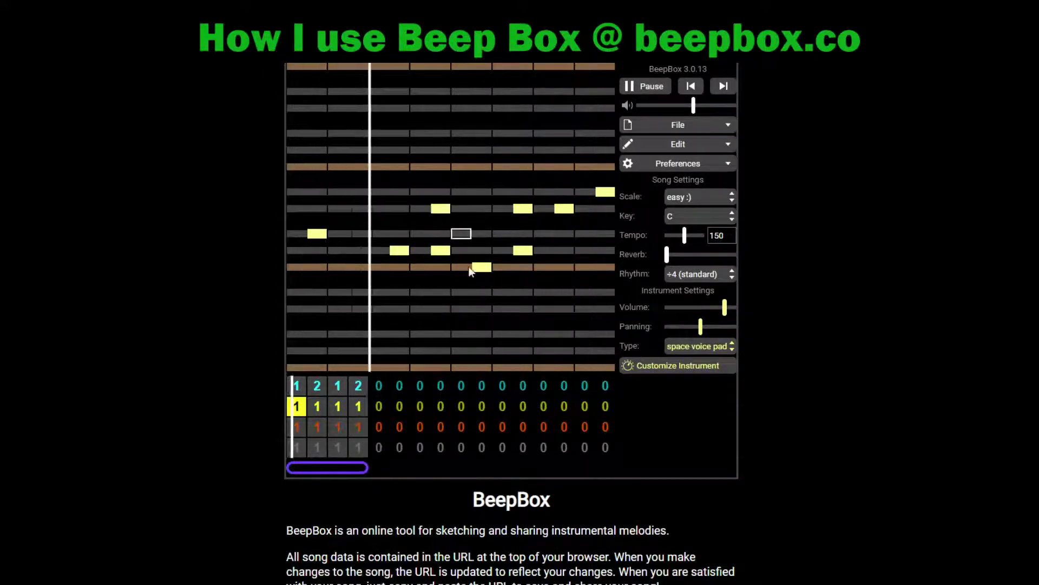
pyautogui.click(441, 209)
pyautogui.click(401, 210)
pyautogui.click(318, 193)
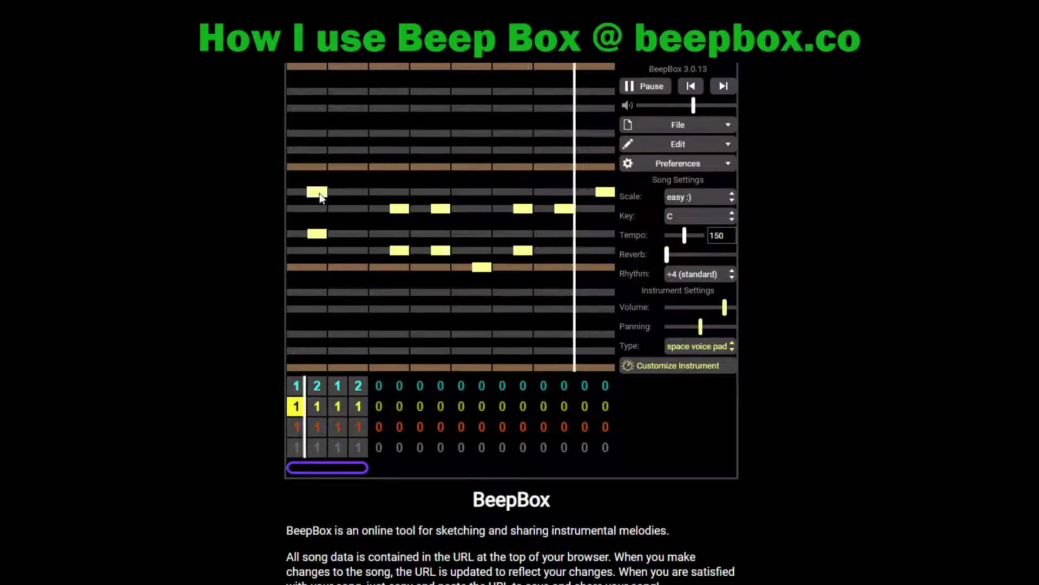
pyautogui.click(487, 310)
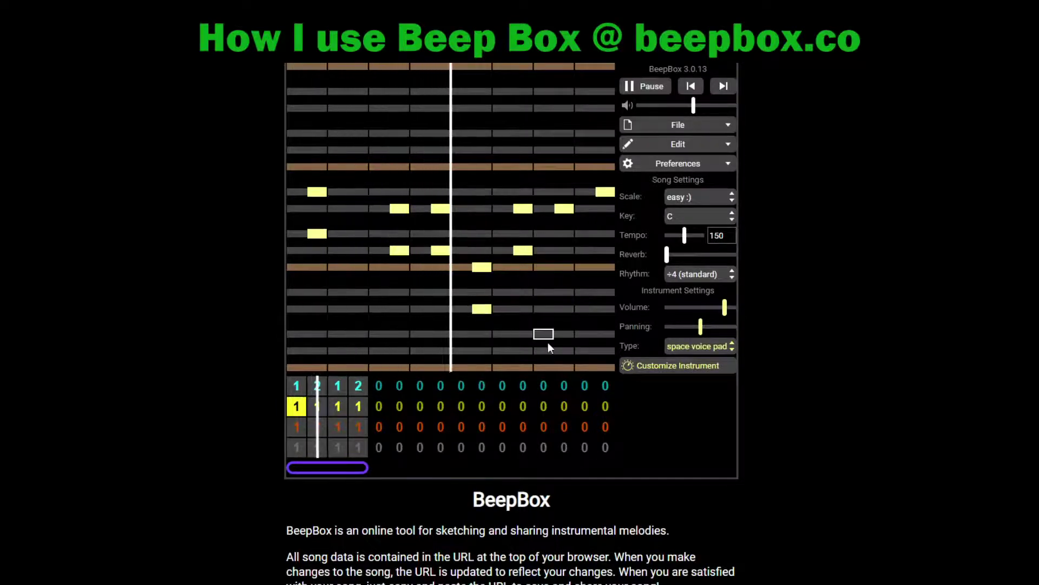
pyautogui.click(565, 167)
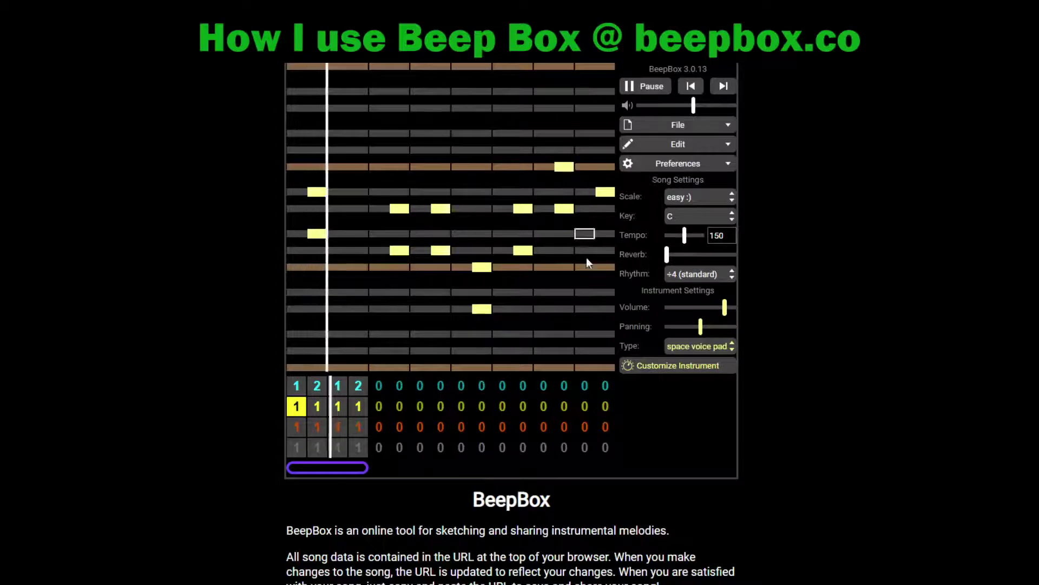
pyautogui.click(607, 134)
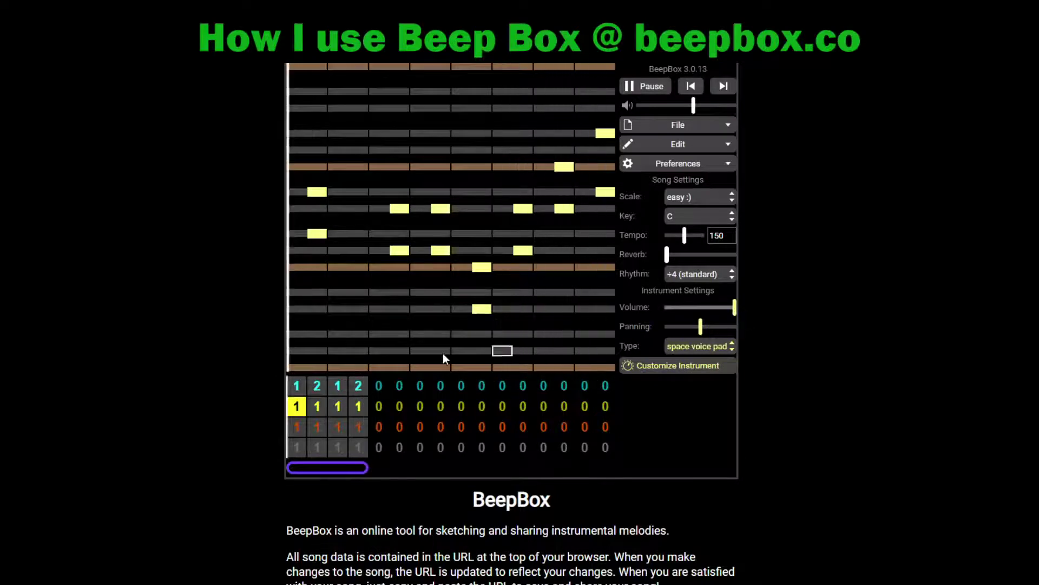
# Lower the blue channel's instrument volume to slightly above the middle of its range.
pyautogui.click(295, 388)
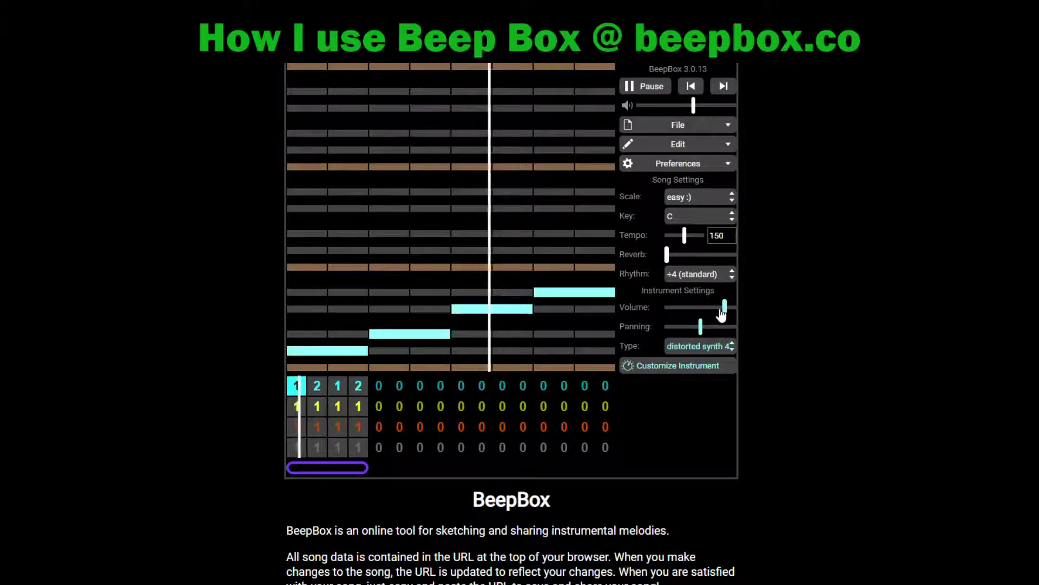
pyautogui.moveTo(725, 308); pyautogui.dragTo(714, 314)
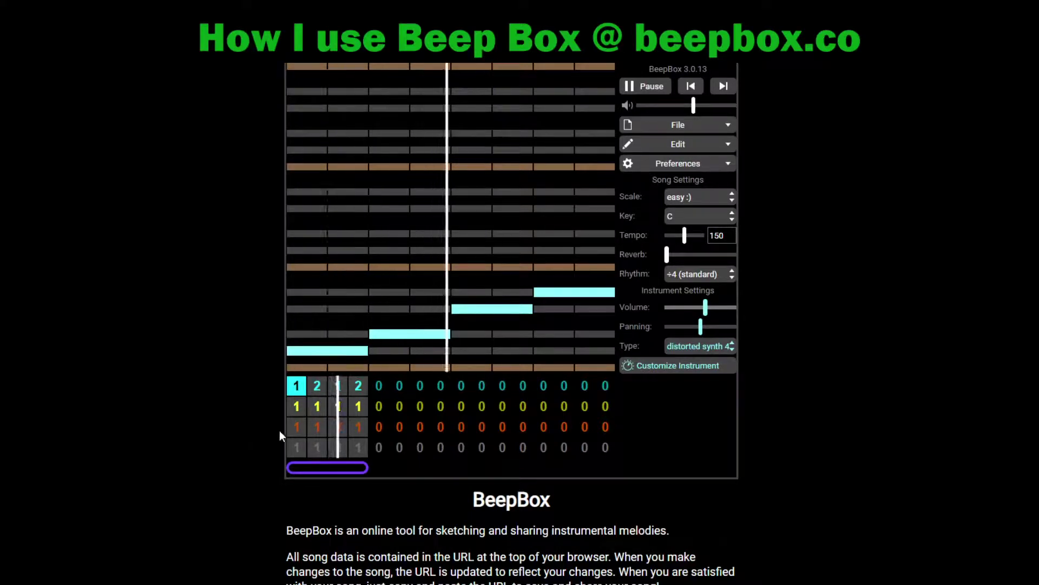
# Change the orange channel's instrument type to sci-fi.
pyautogui.click(296, 431)
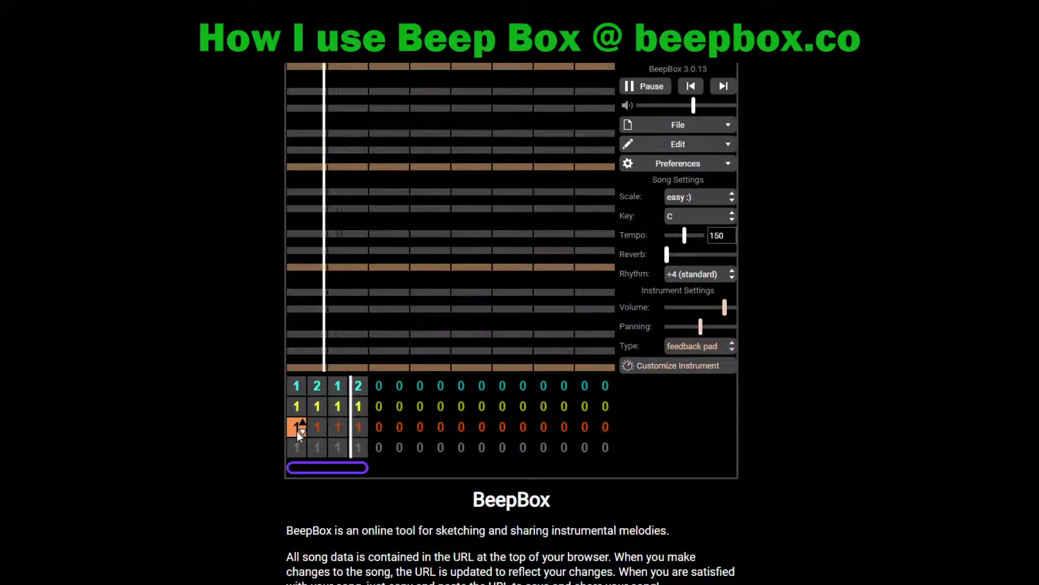
pyautogui.click(709, 352)
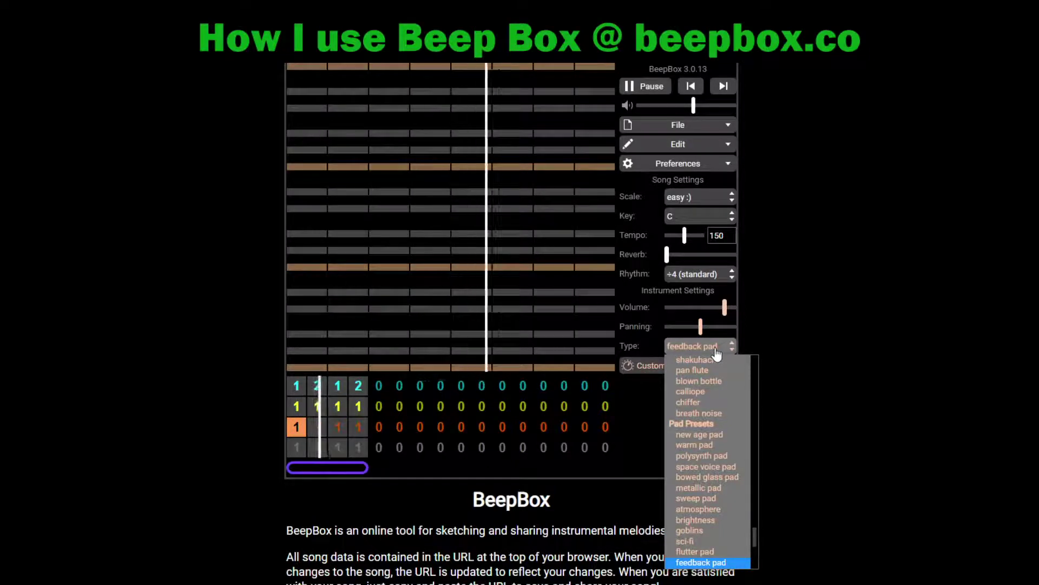
pyautogui.click(684, 542)
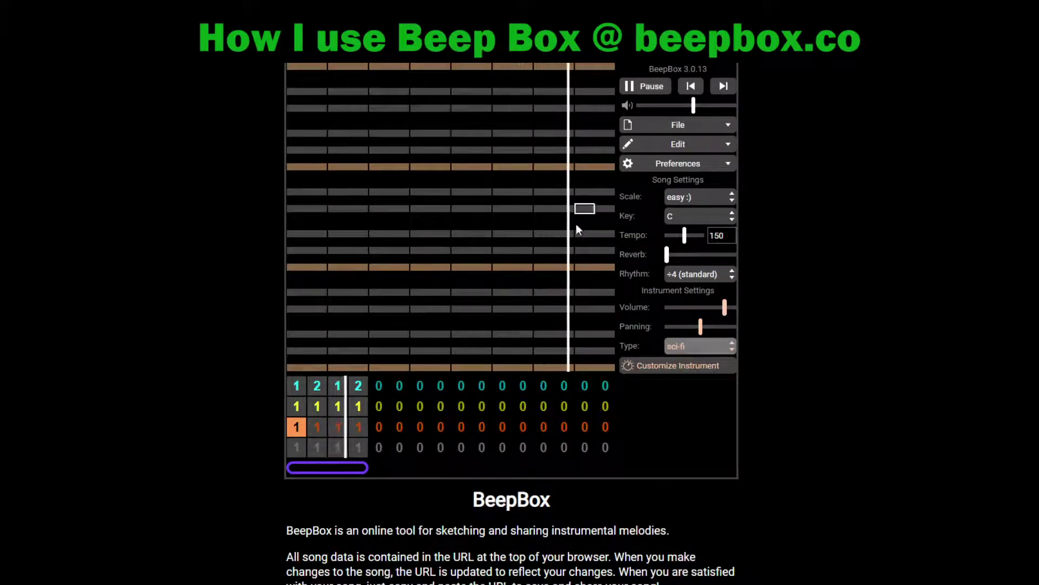
# Draw two-note chords four columns long in each half of the orange channel's bar 1, high in the pitch range.
pyautogui.click(309, 150)
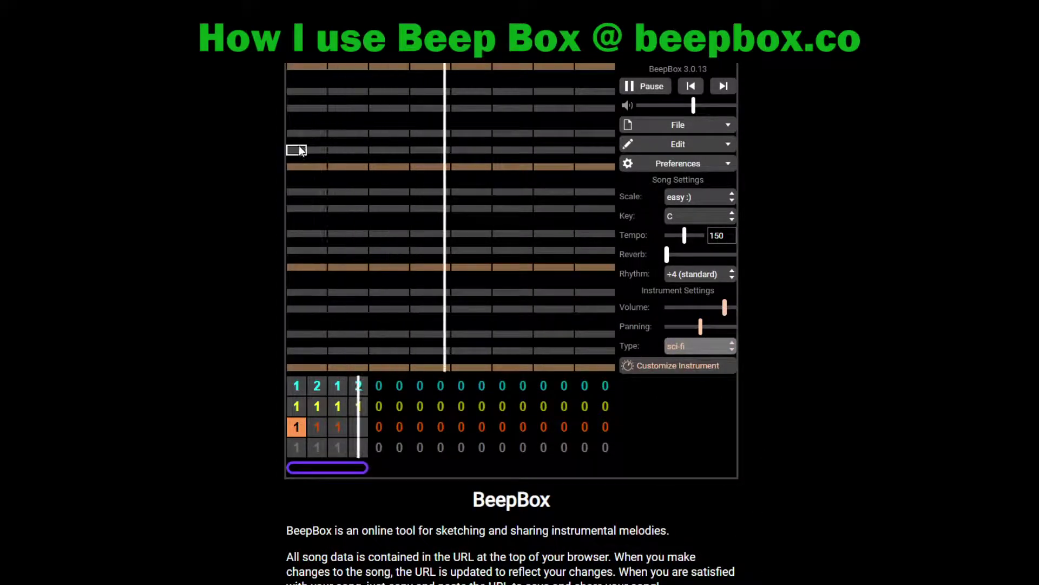
pyautogui.moveTo(334, 148); pyautogui.dragTo(432, 155)
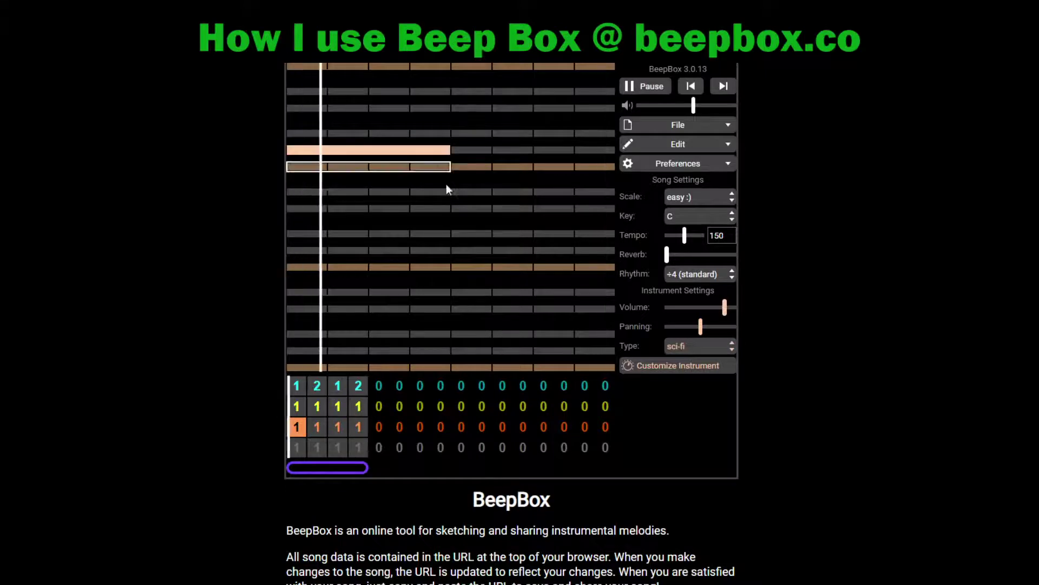
pyautogui.click(565, 109)
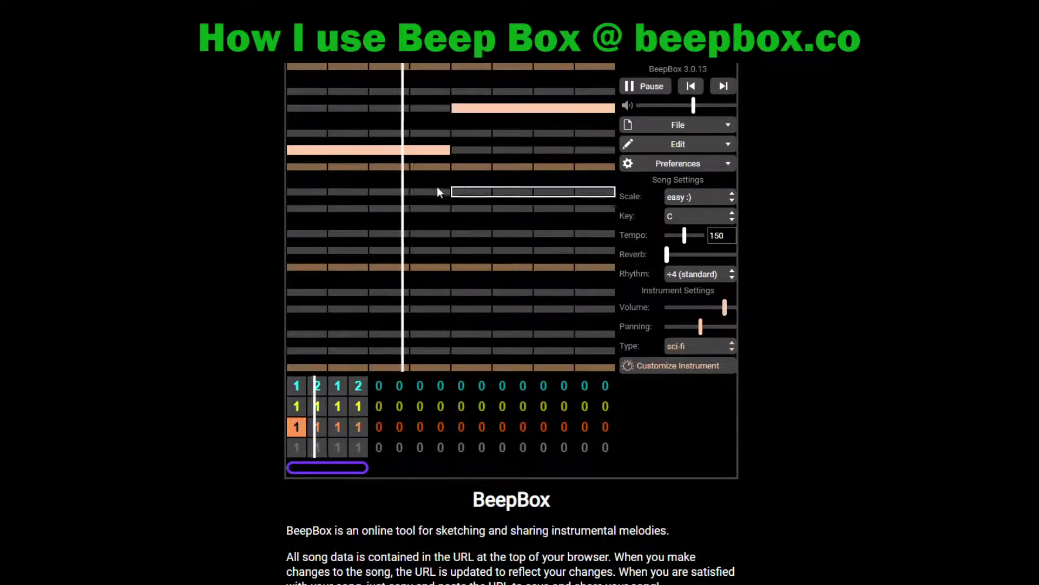
pyautogui.click(365, 191)
pyautogui.click(557, 151)
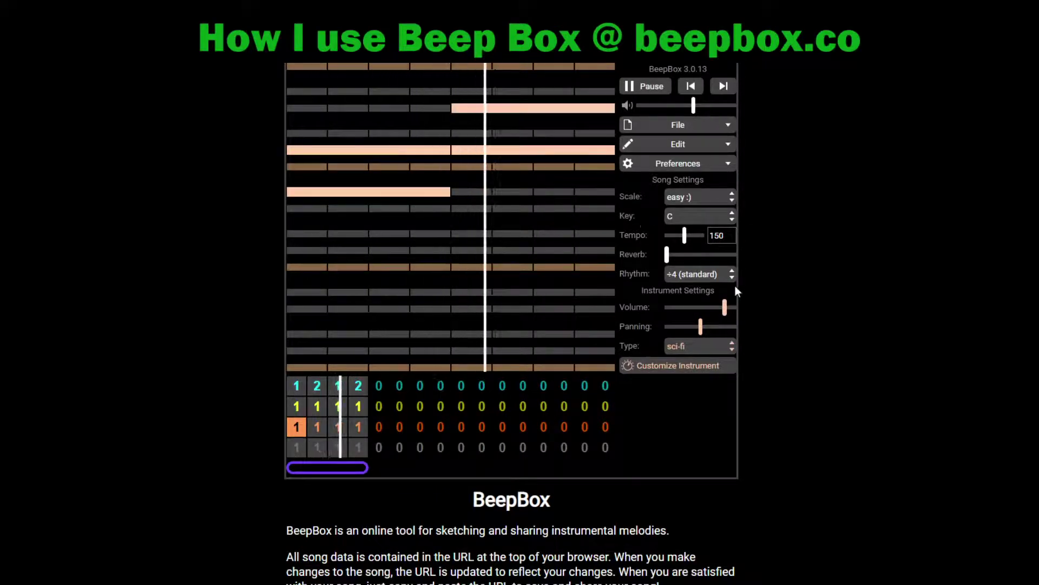
# Raise the orange instrument's volume to maximum and add a lower pair of four-column notes in each half of the bar.
pyautogui.moveTo(729, 307); pyautogui.dragTo(736, 306)
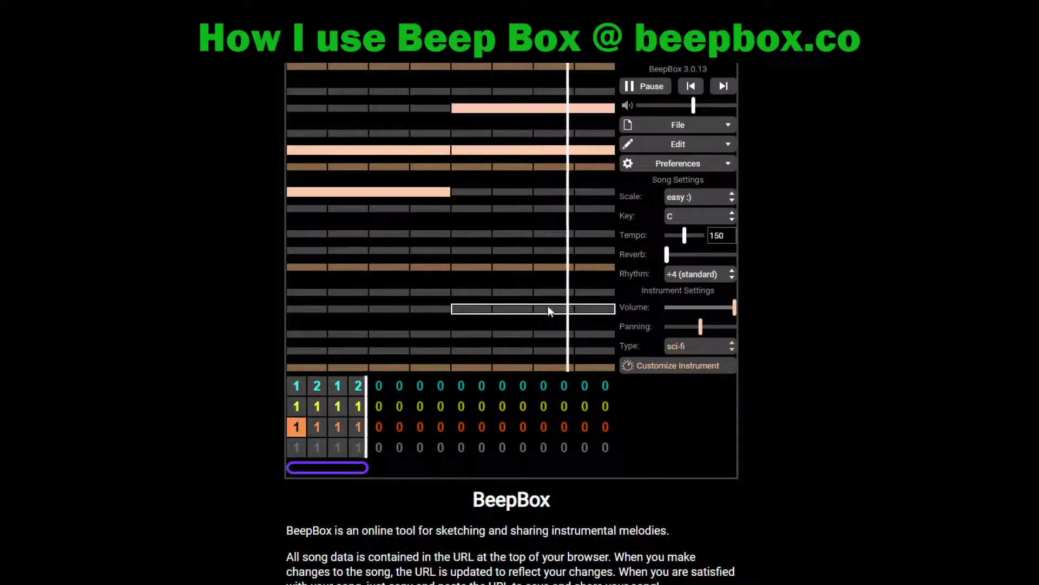
pyautogui.click(359, 292)
pyautogui.click(358, 333)
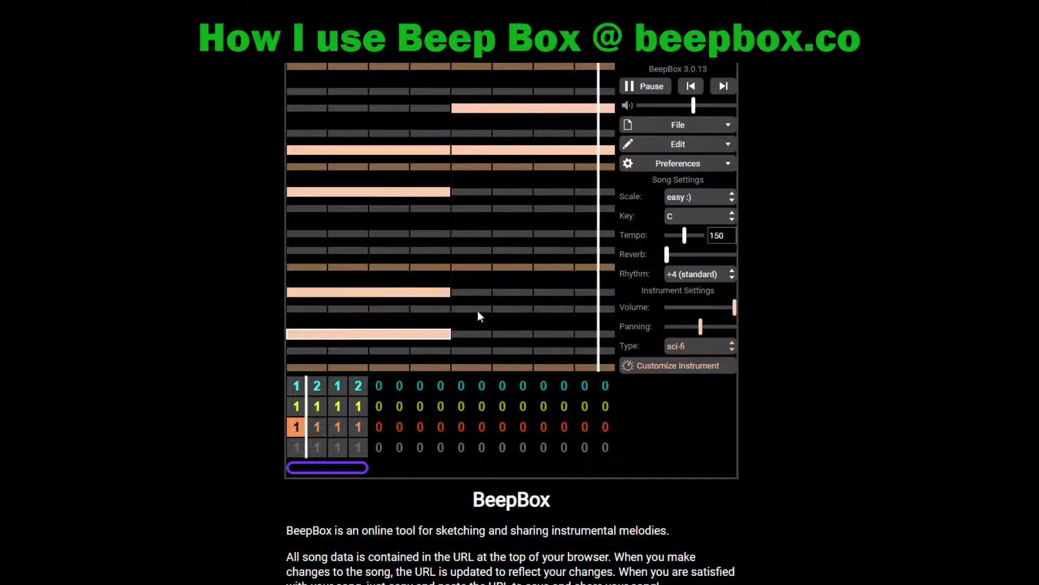
pyautogui.click(542, 236)
pyautogui.click(542, 268)
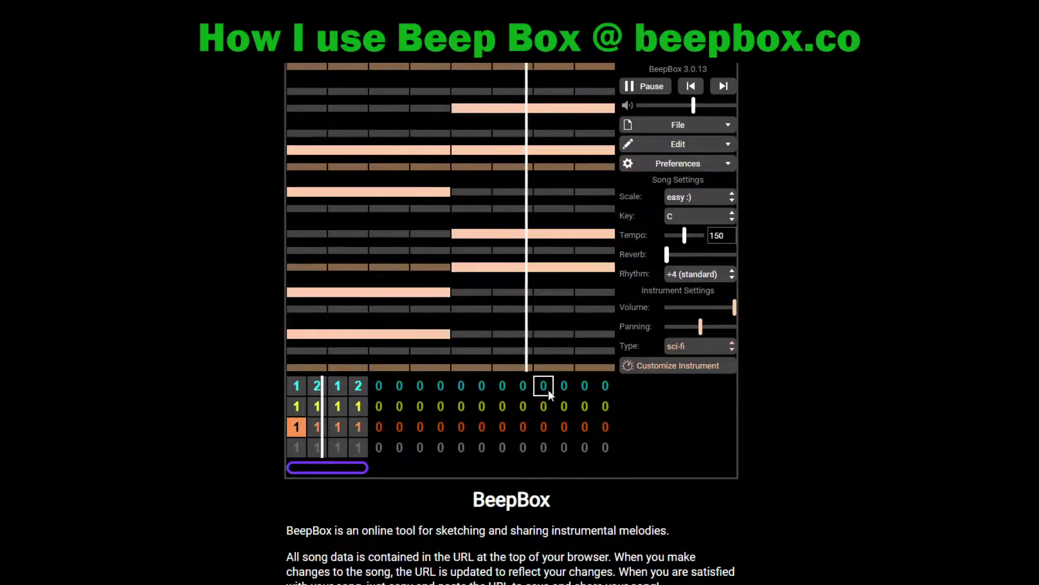
# Delete the four highest long notes from the orange pattern, keeping the lower pairs.
pyautogui.click(399, 150)
pyautogui.click(483, 150)
pyautogui.click(487, 108)
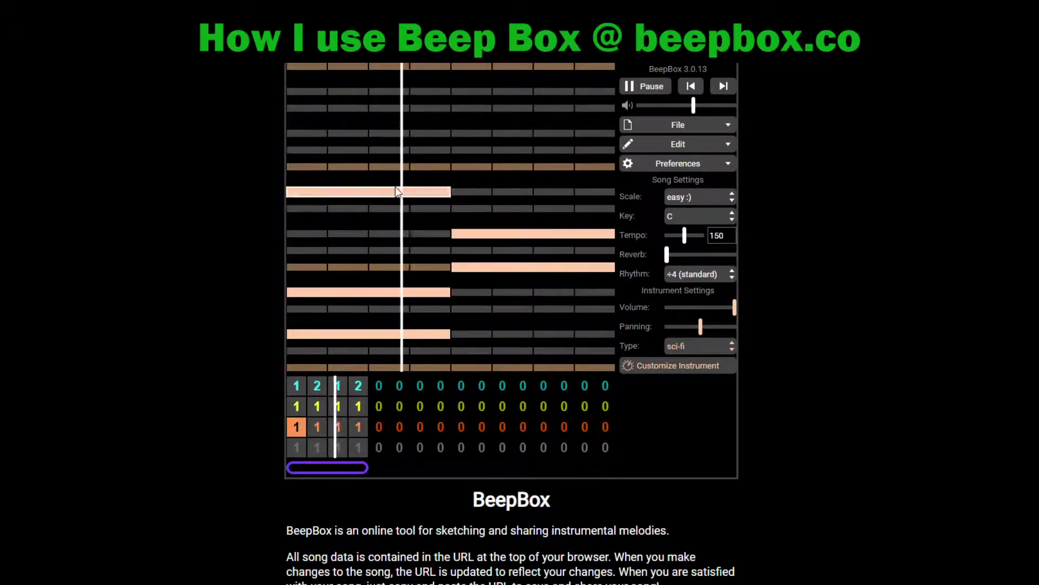
pyautogui.click(395, 191)
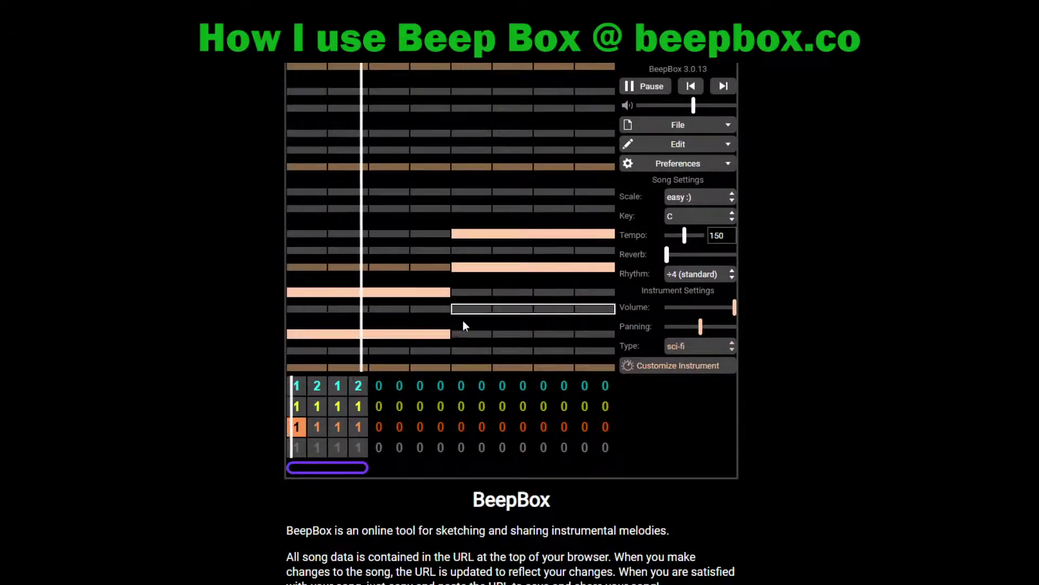
# Change the gray drum channel's instrument type to melodic drum.
pyautogui.click(296, 450)
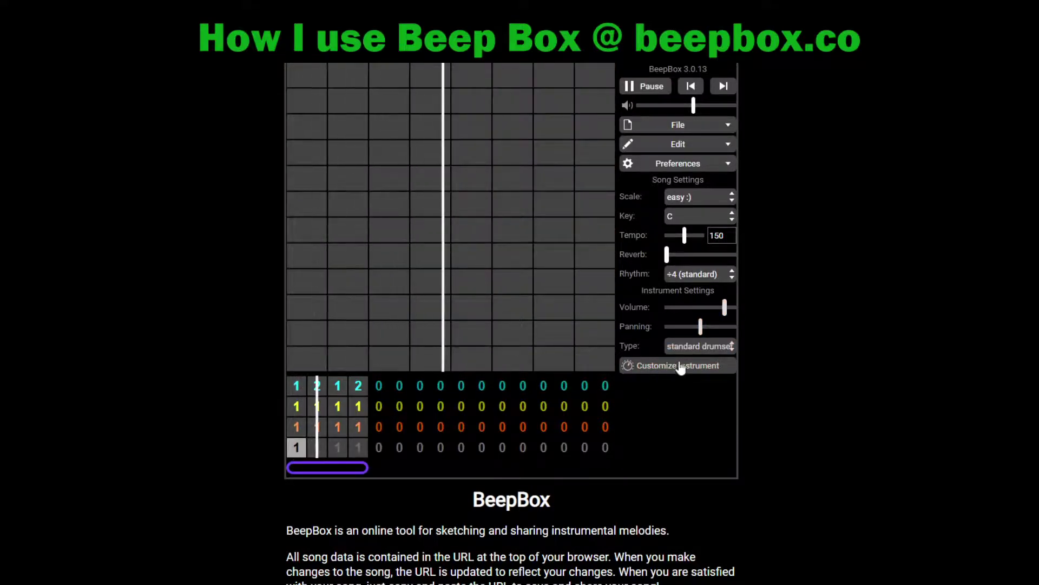
pyautogui.click(707, 349)
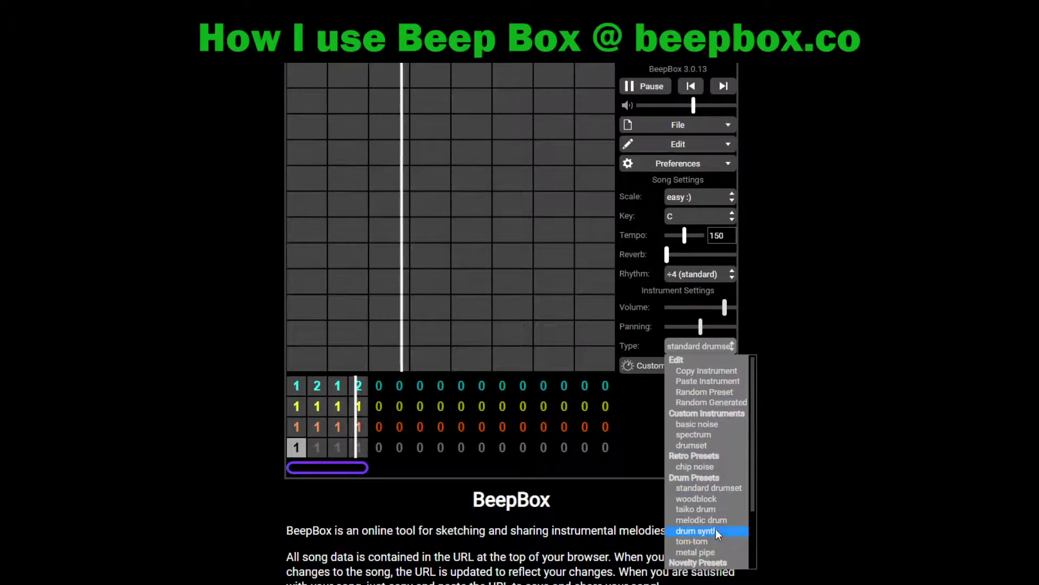
pyautogui.click(728, 518)
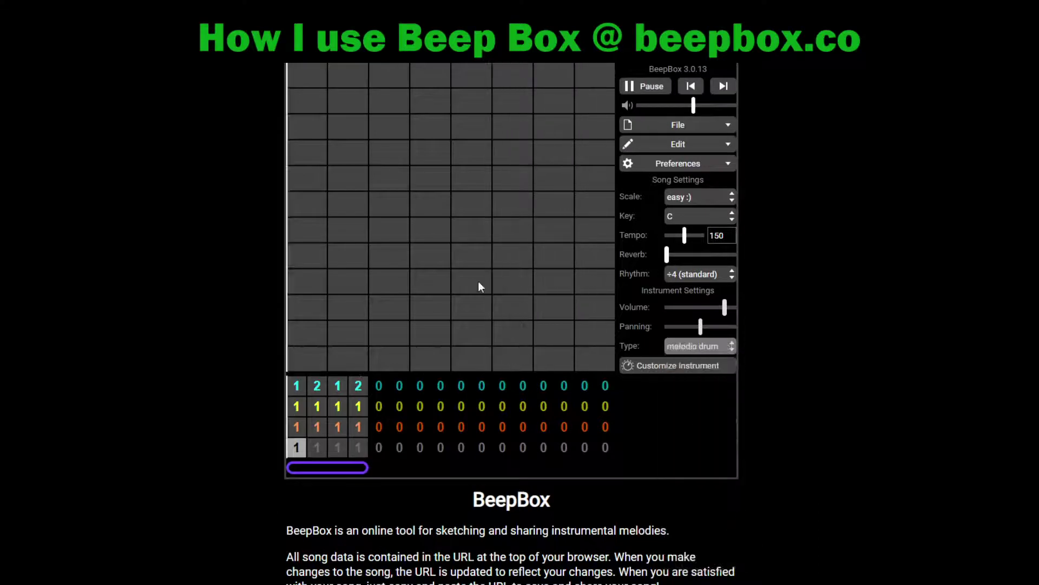
# Draw adjacent half-beat drum hits across beats 2–3 and 6–7, on the sixth and eighth rows from the lowest pitch.
pyautogui.moveTo(362, 237); pyautogui.dragTo(376, 244)
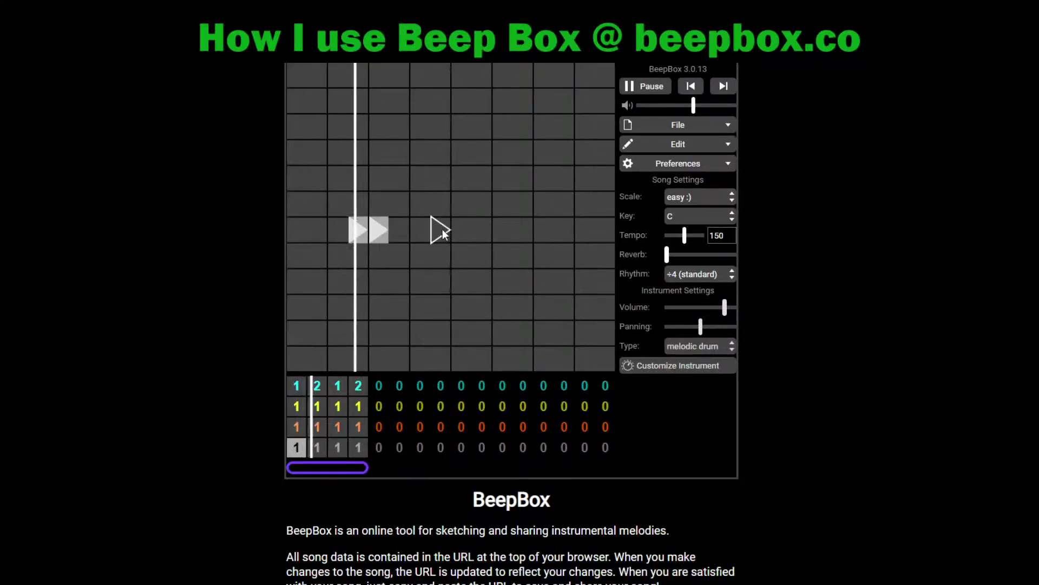
pyautogui.moveTo(521, 232); pyautogui.dragTo(542, 234)
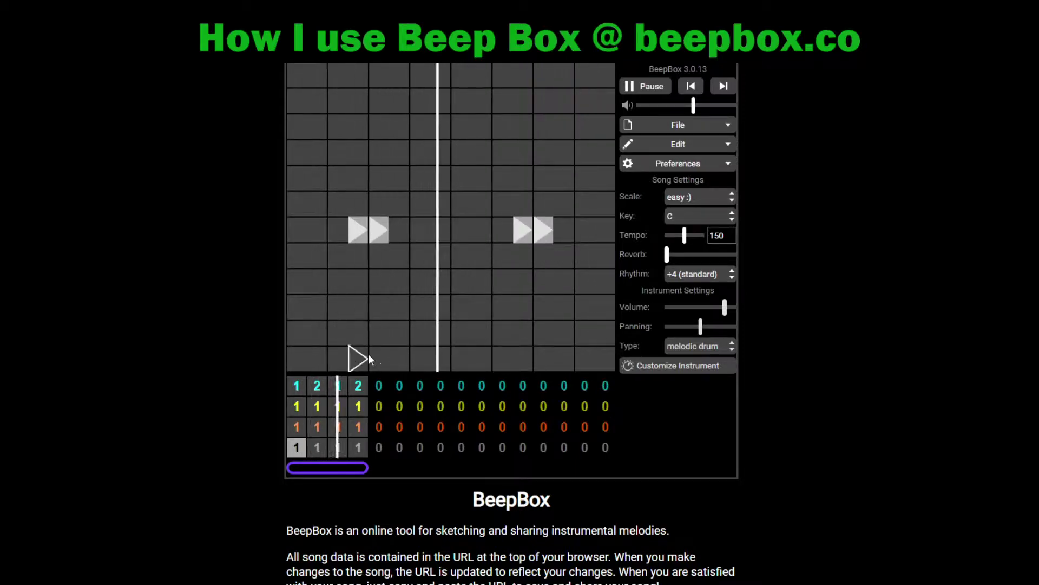
pyautogui.click(365, 178)
pyautogui.click(379, 182)
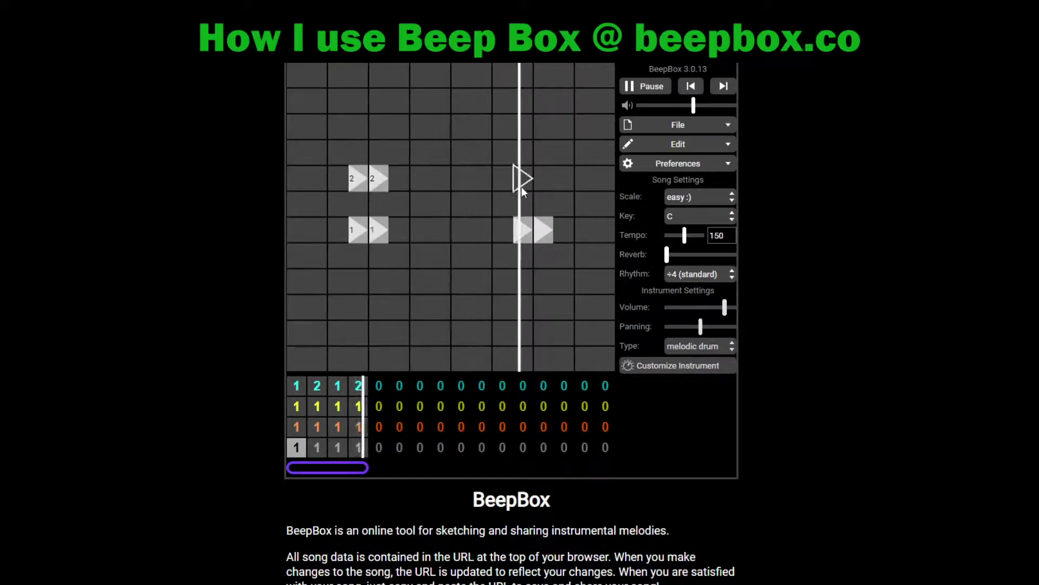
pyautogui.moveTo(521, 178); pyautogui.dragTo(539, 179)
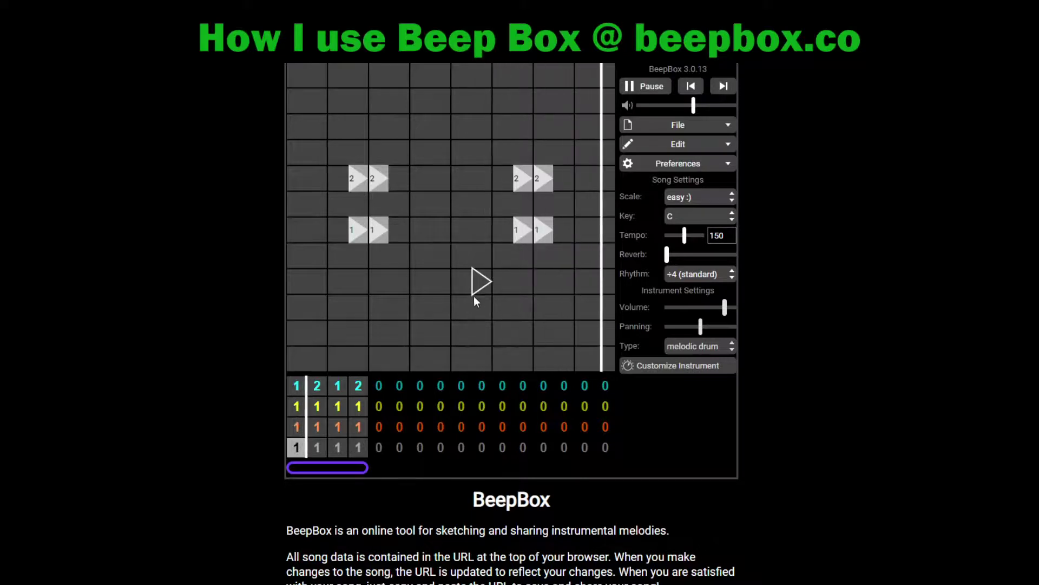
# Add matching pairs of drum hits across beats 2–3 and 6–7 on the fourth and tenth rows from the lowest pitch.
pyautogui.click(365, 279)
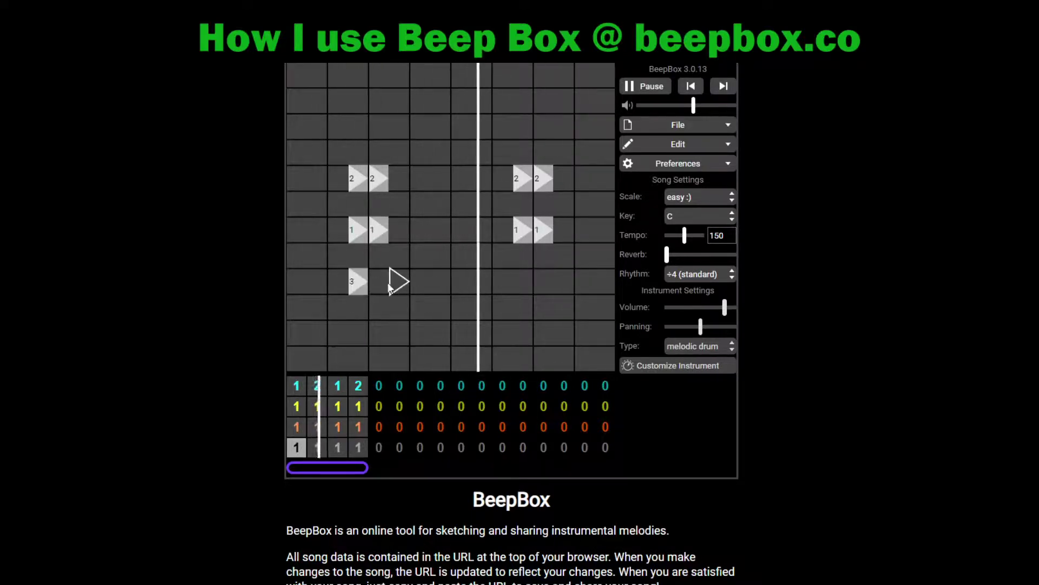
pyautogui.click(388, 282)
pyautogui.click(518, 279)
pyautogui.click(538, 279)
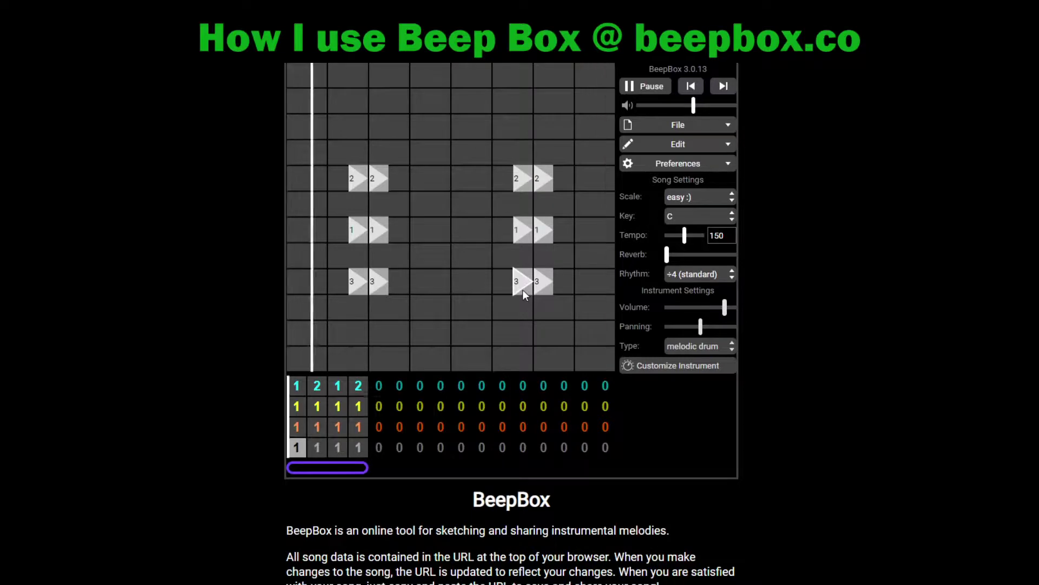
pyautogui.click(359, 127)
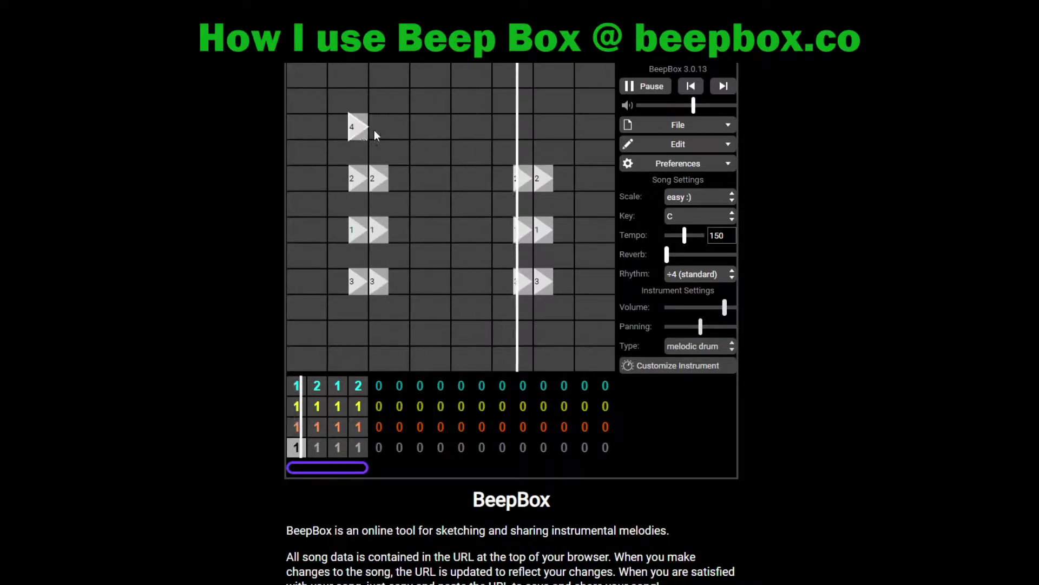
pyautogui.click(376, 126)
pyautogui.click(522, 130)
pyautogui.click(541, 129)
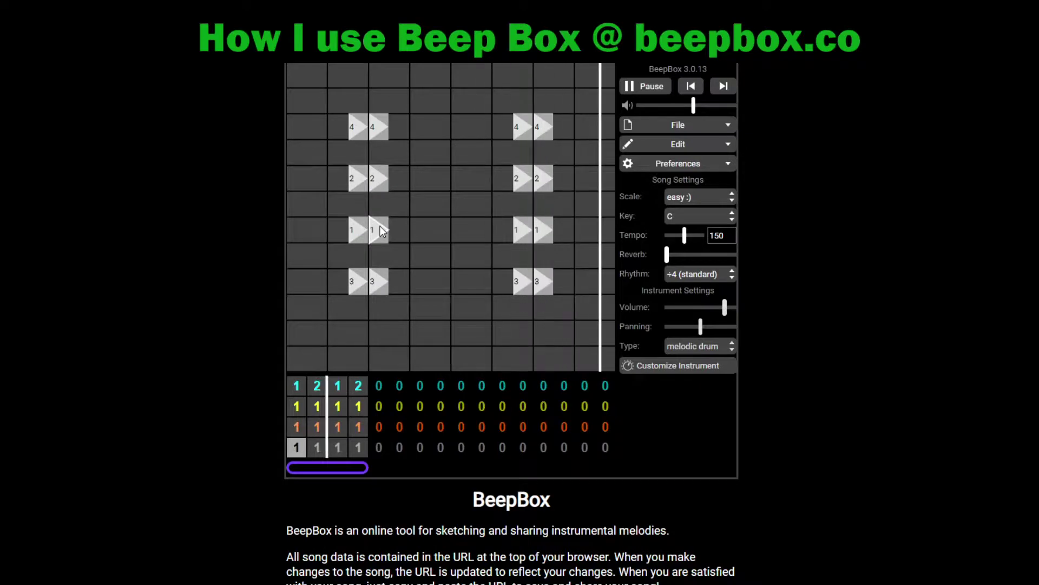
pyautogui.click(358, 333)
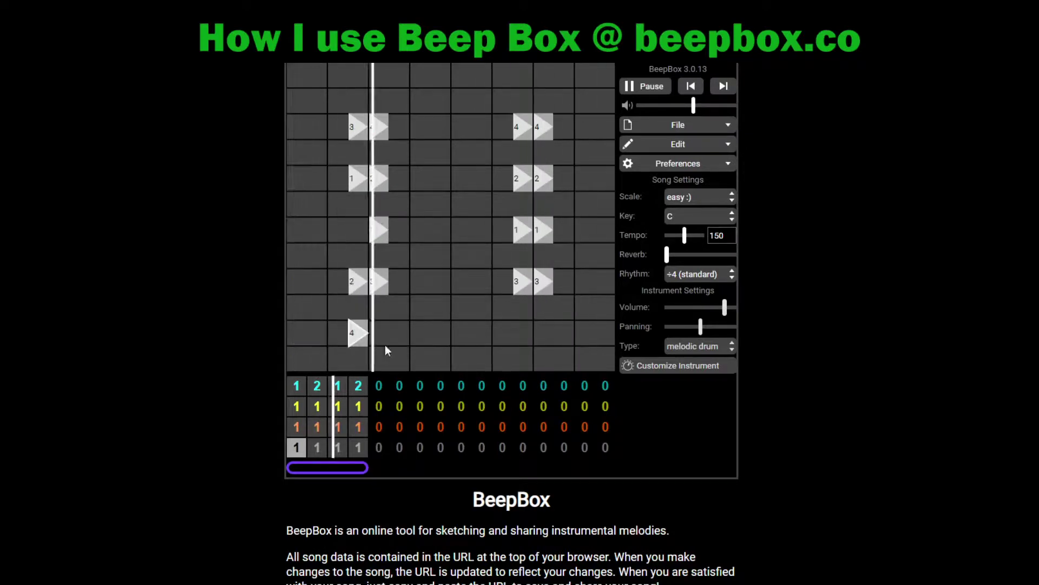
pyautogui.click(362, 229)
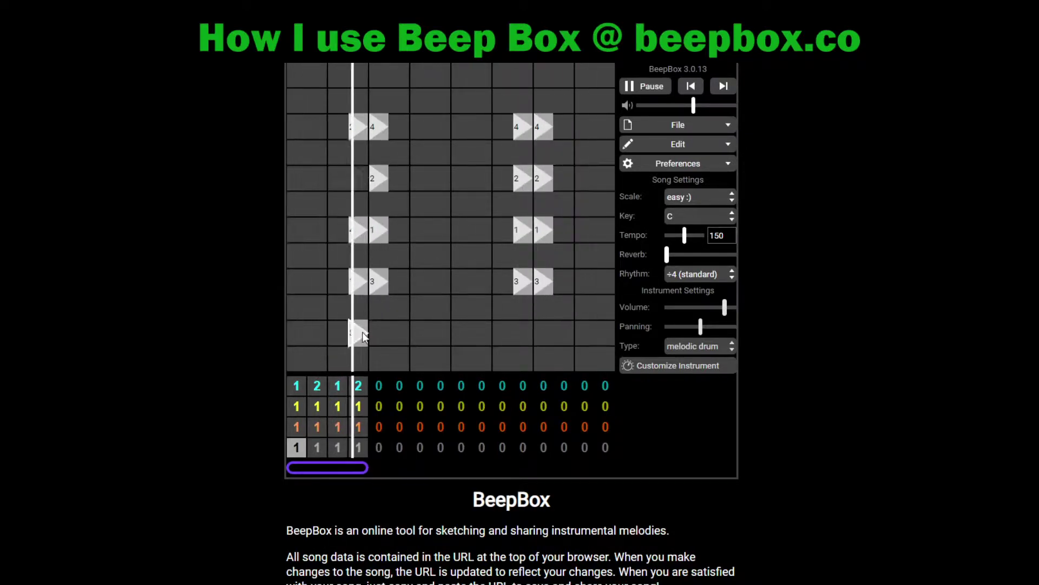
pyautogui.click(362, 185)
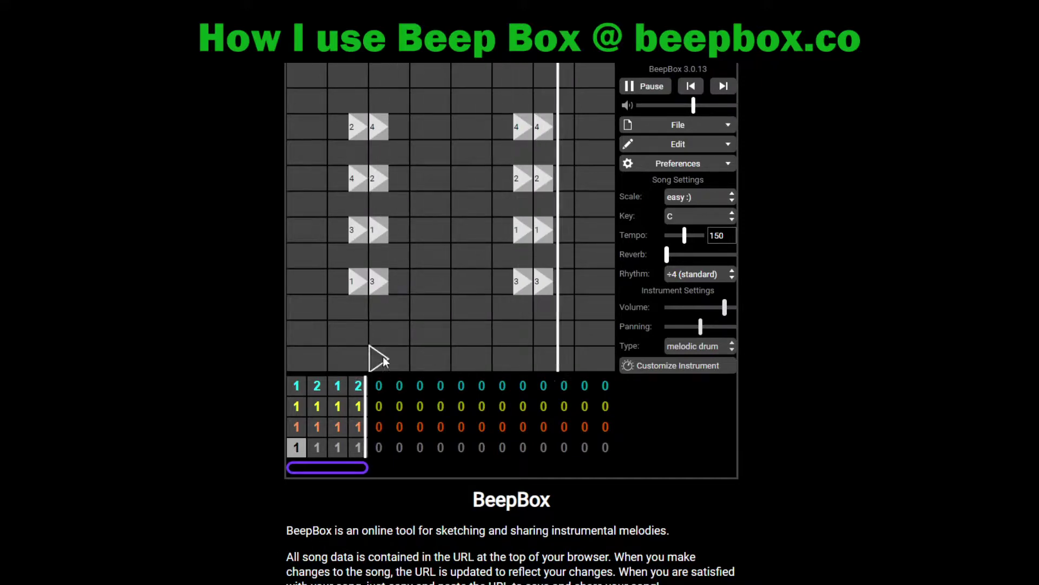
# Replace the sixth-row drum hits with pairs on the second-lowest row in both halves, keeping the other three rows filled.
pyautogui.click(362, 333)
pyautogui.click(385, 332)
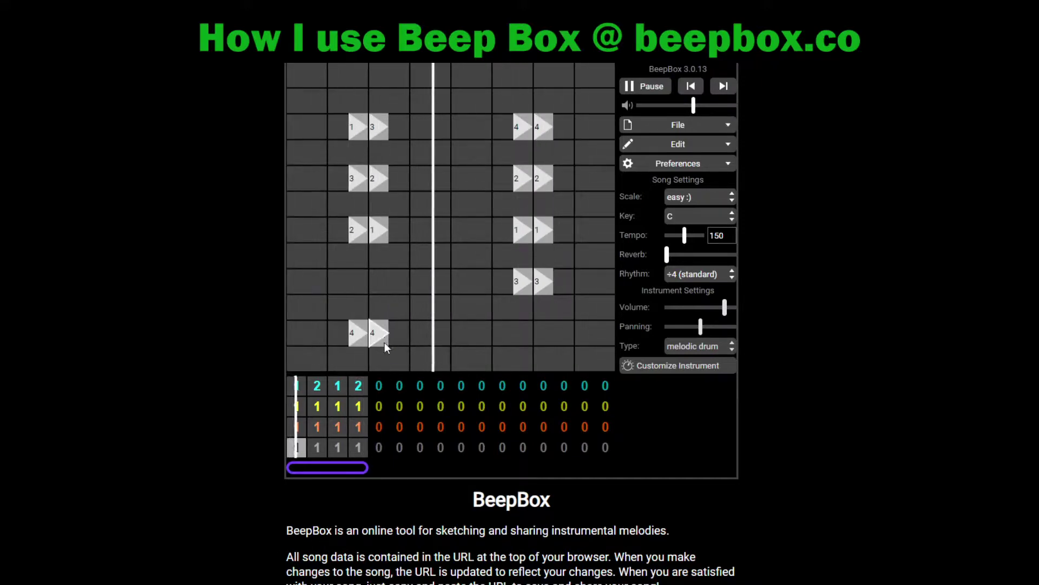
pyautogui.click(517, 333)
pyautogui.click(542, 336)
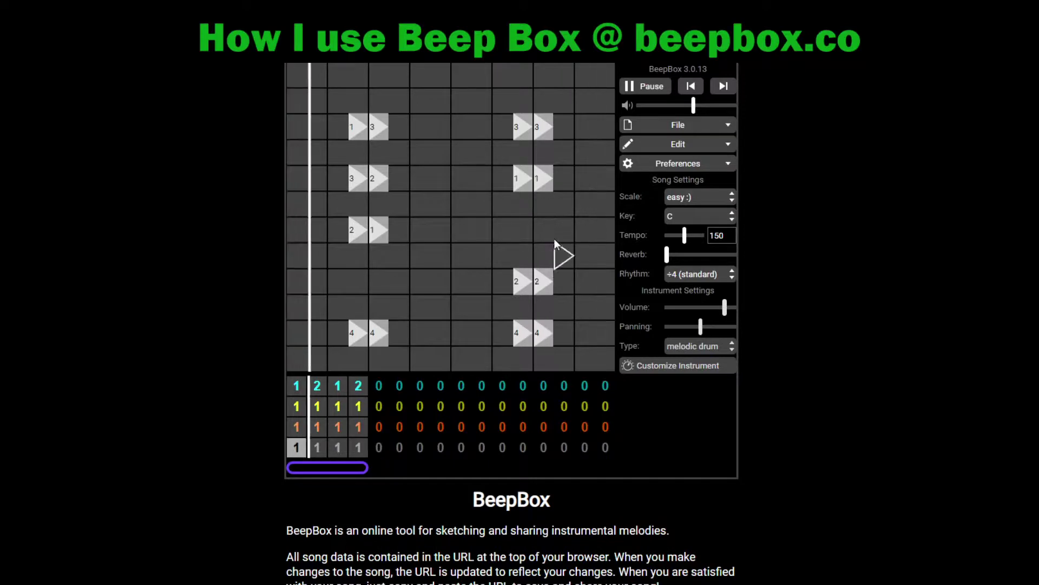
pyautogui.click(353, 233)
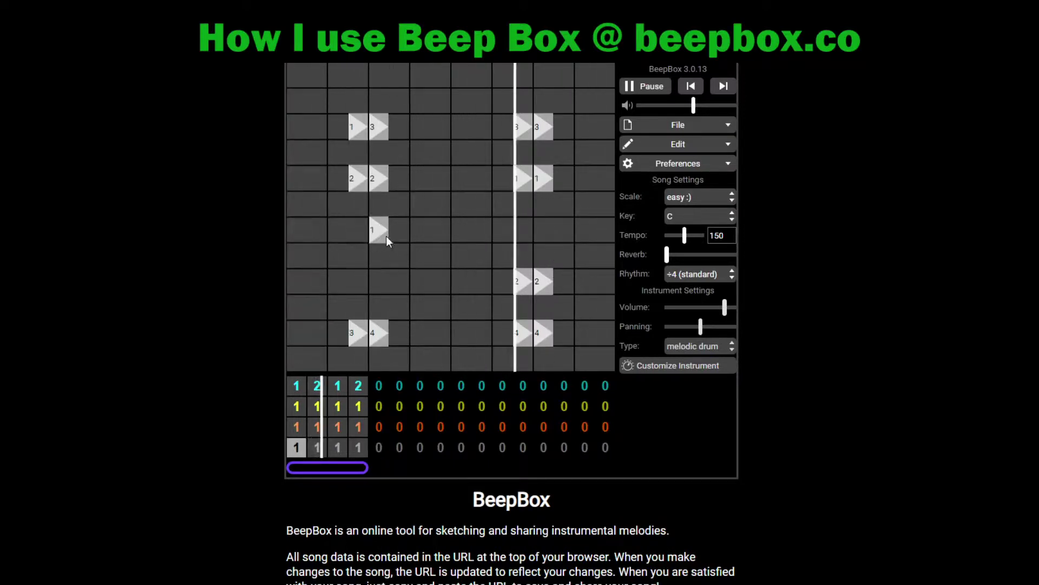
pyautogui.click(357, 282)
pyautogui.click(376, 282)
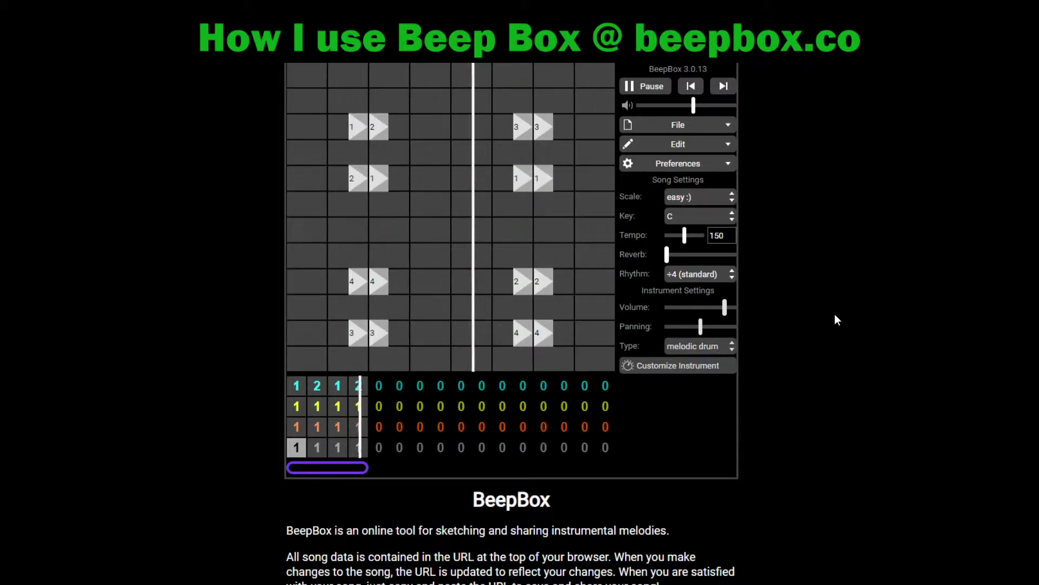
# Pause playback and copy the song's link through the song URL sharing options.
pyautogui.click(649, 88)
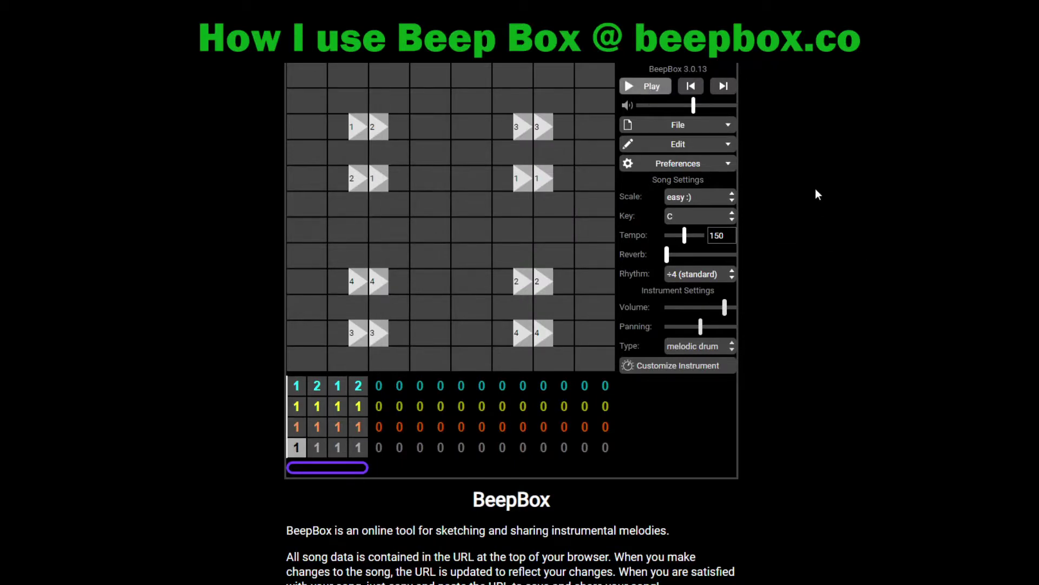
pyautogui.click(718, 128)
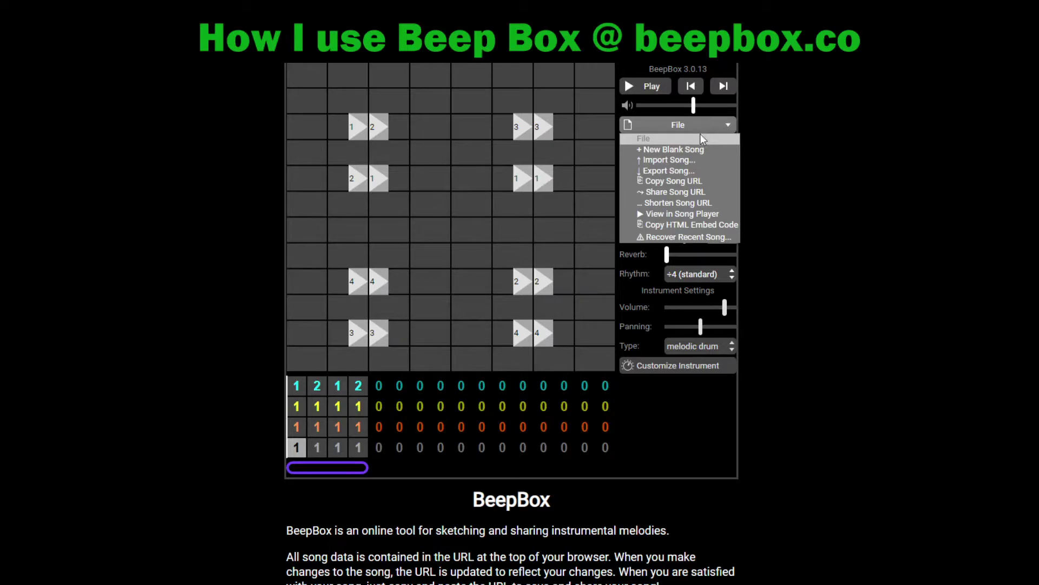
pyautogui.click(689, 192)
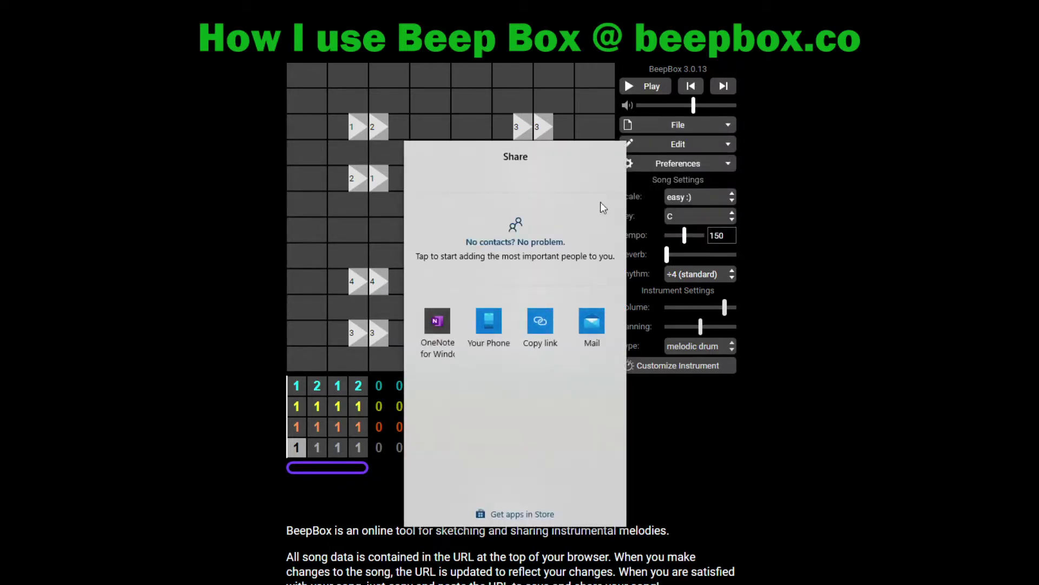
pyautogui.click(544, 335)
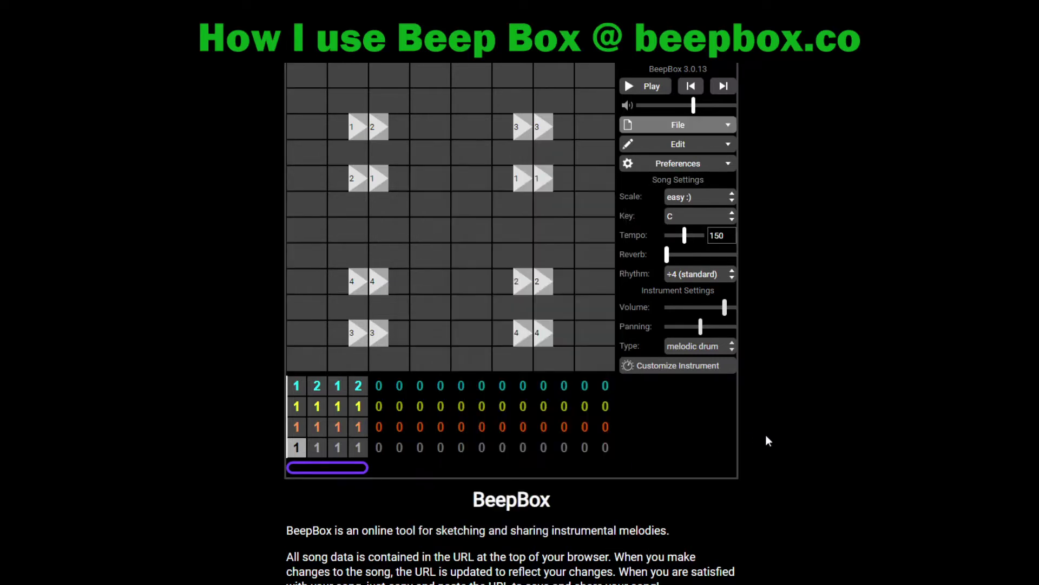
# Export the song as an .mp3 file named with a person's title and surname followed by "space".
pyautogui.click(684, 130)
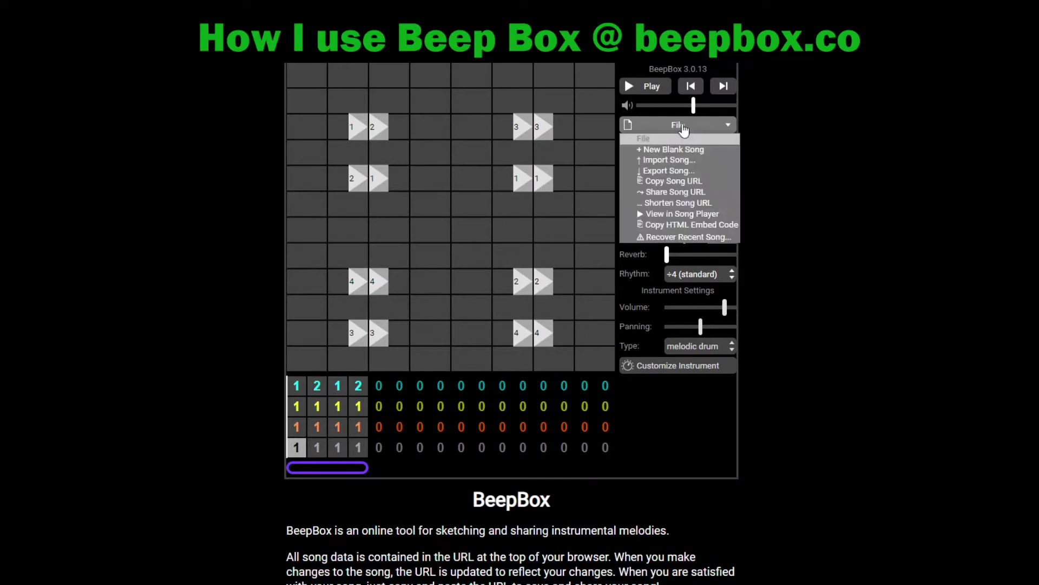
pyautogui.click(665, 171)
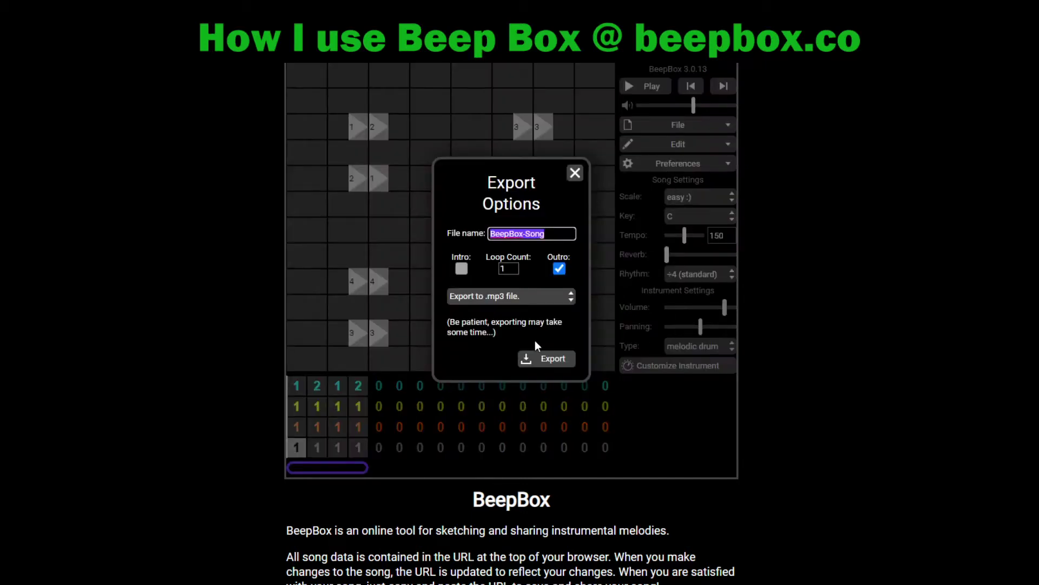
pyautogui.write('Mrs Van')
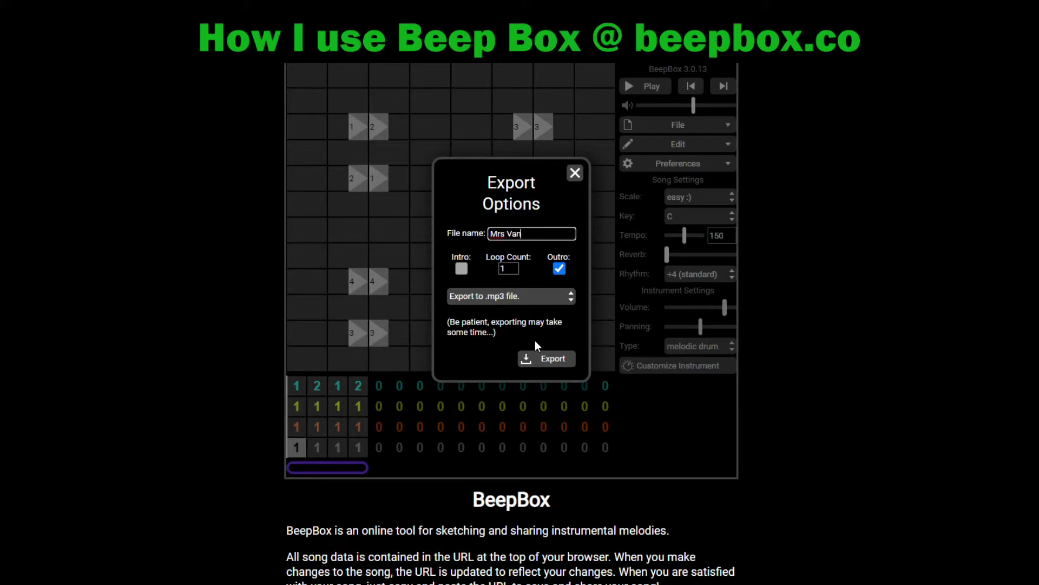
pyautogui.write('ce space')
pyautogui.click(554, 359)
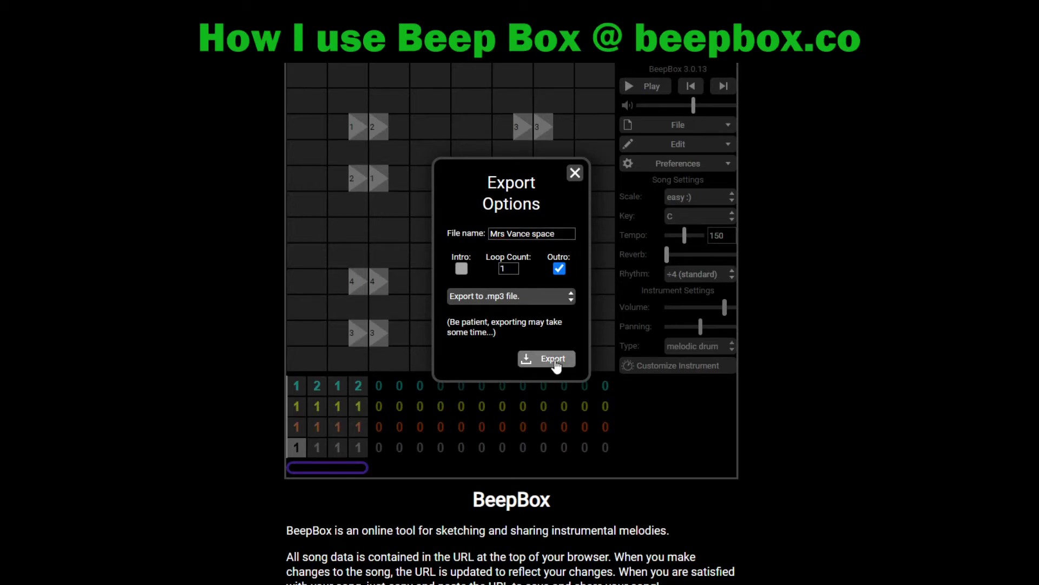